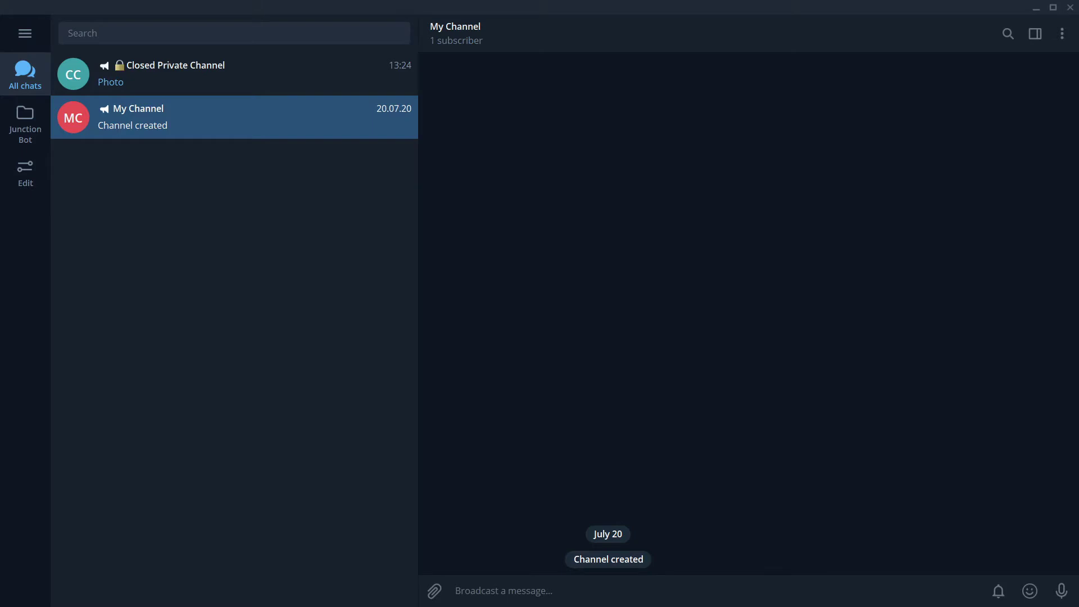
Step: Search for junction_bot and open the Channels bot chat
left_click(161, 79)
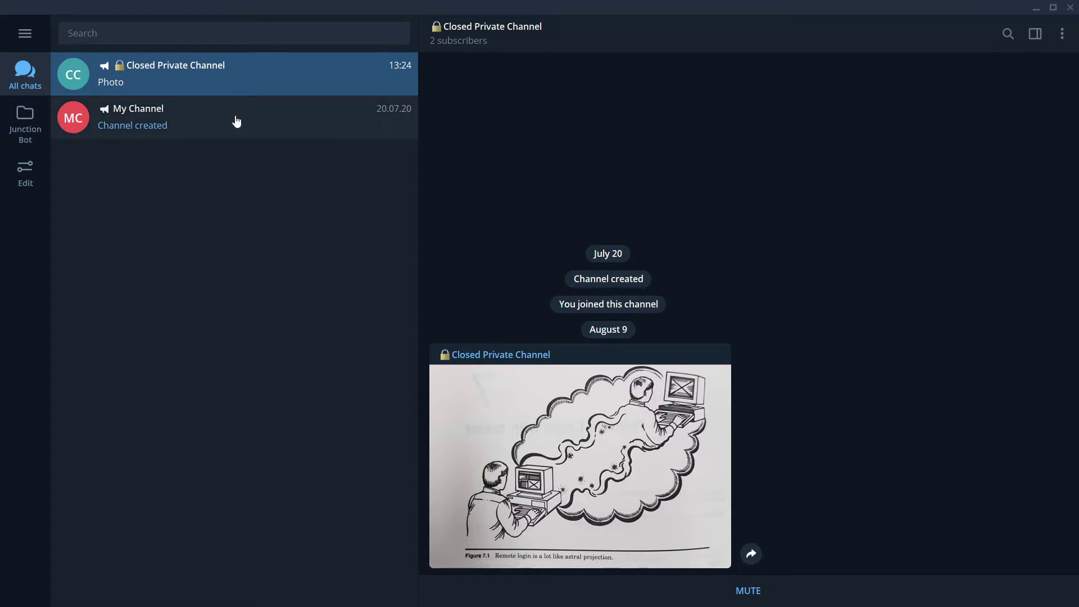
left_click(245, 121)
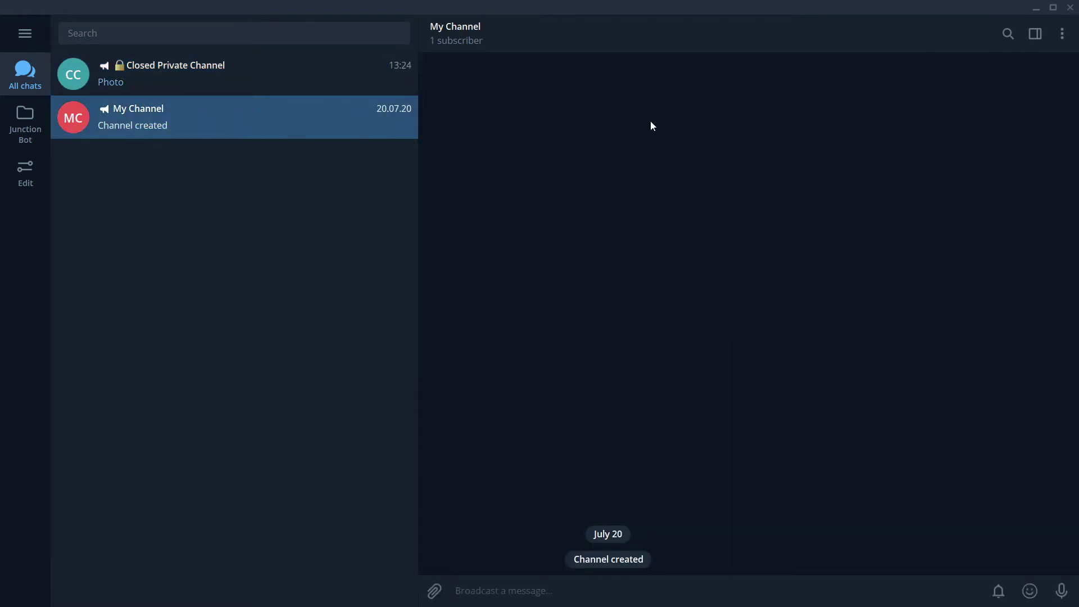
left_click(120, 36)
type("junction")
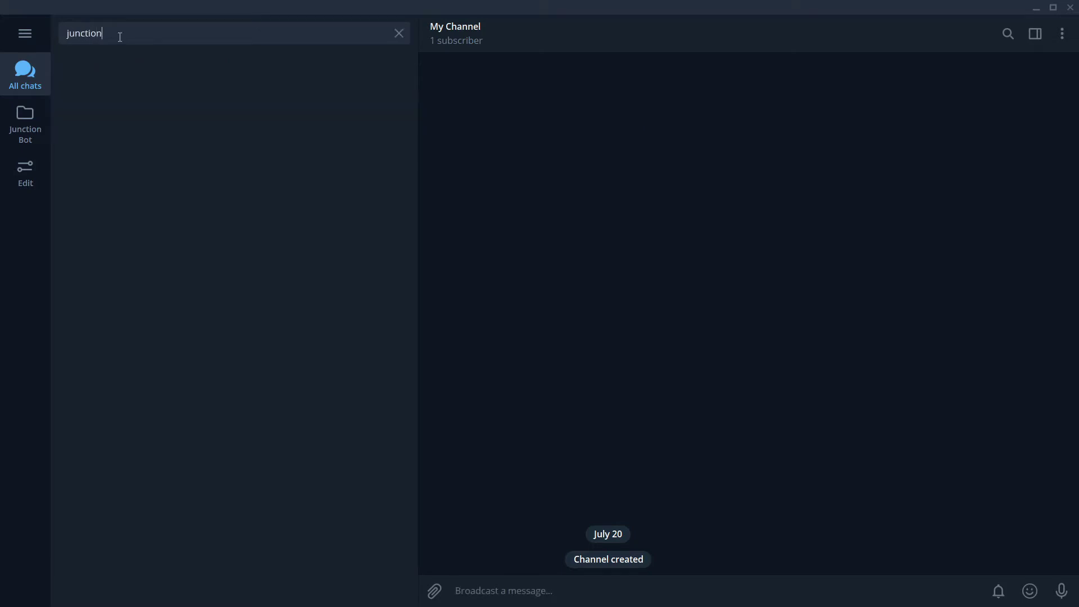
type("_bot")
left_click(208, 105)
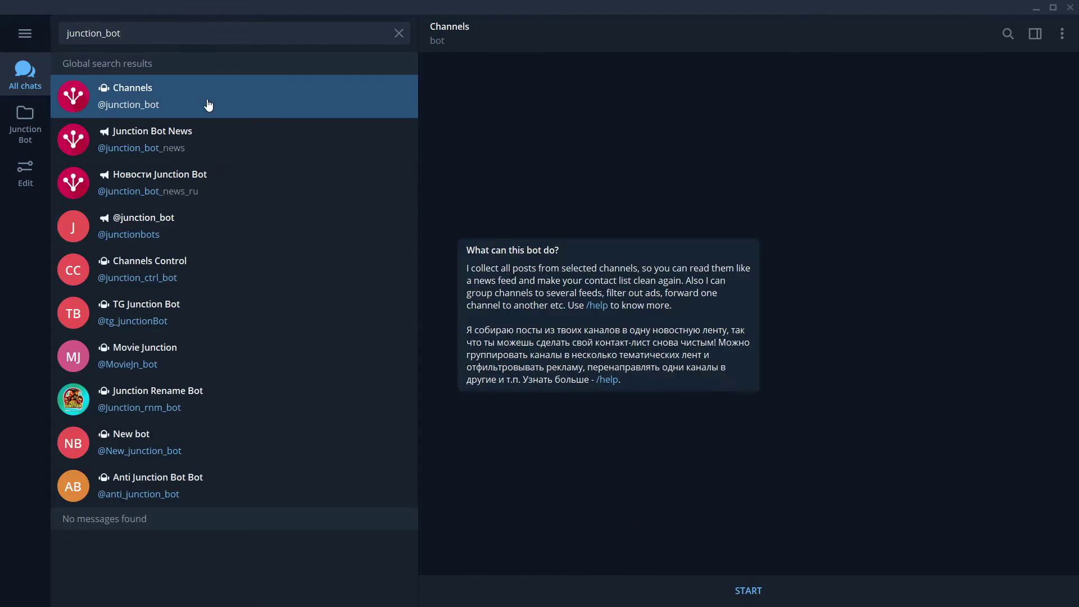
Step: Start the bot in English, request a new forwarding, and clear the search
left_click(735, 591)
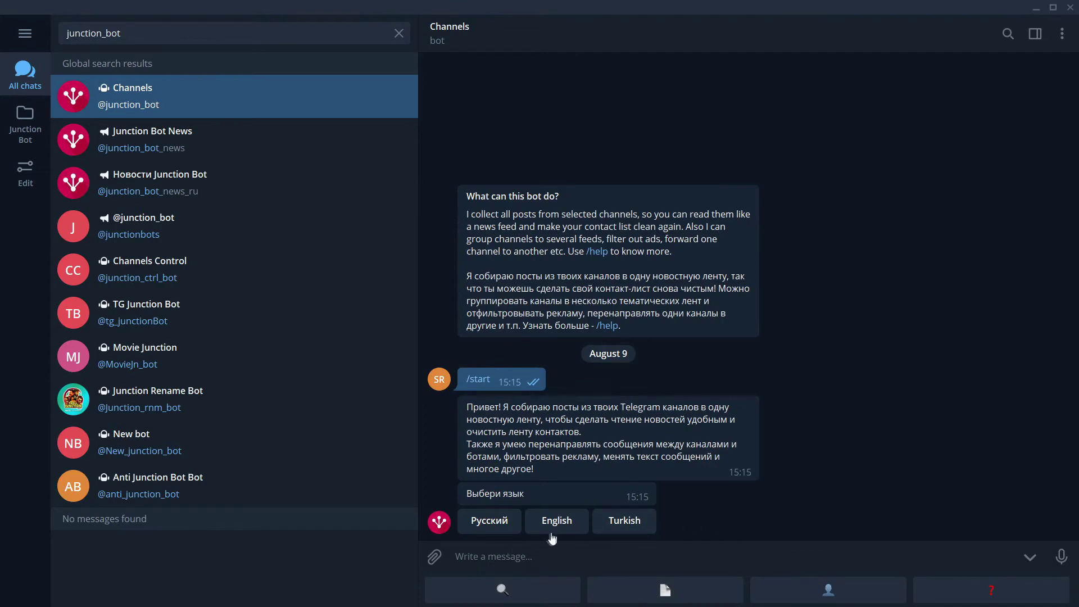
left_click(557, 522)
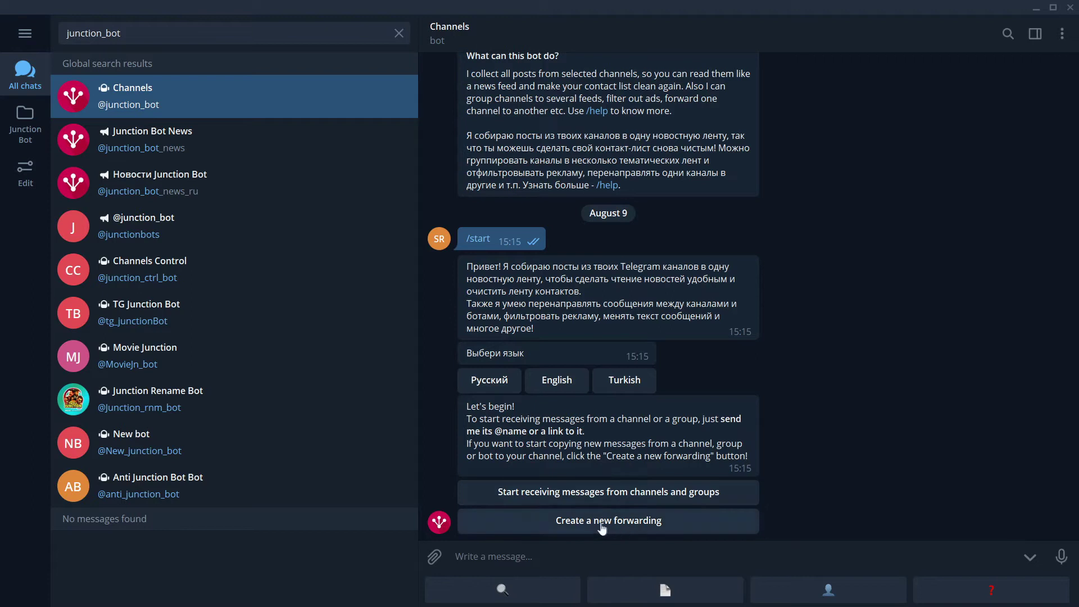
left_click(601, 527)
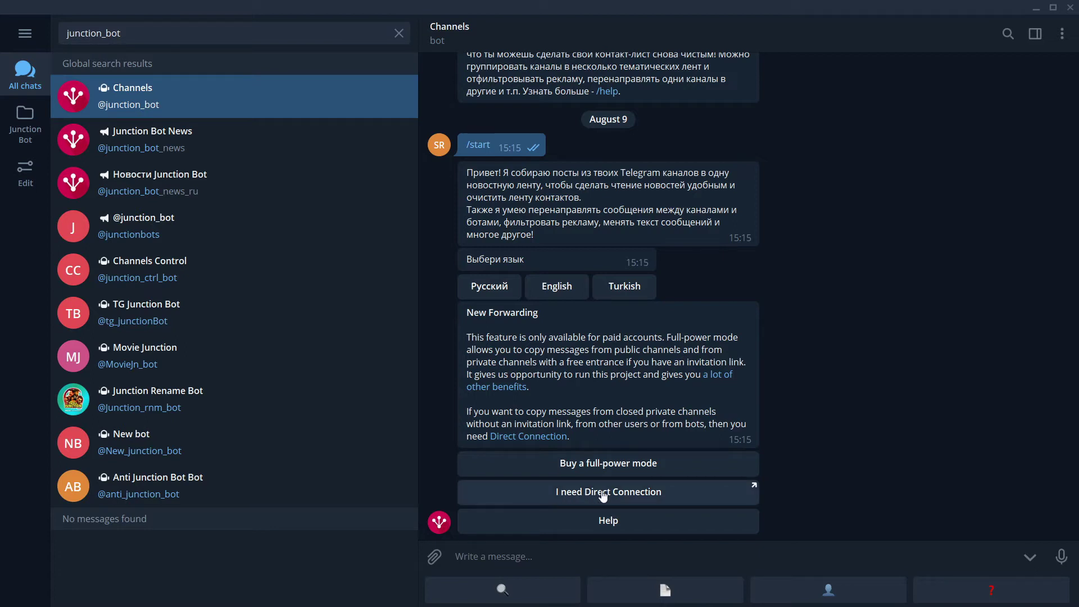
key("Escape")
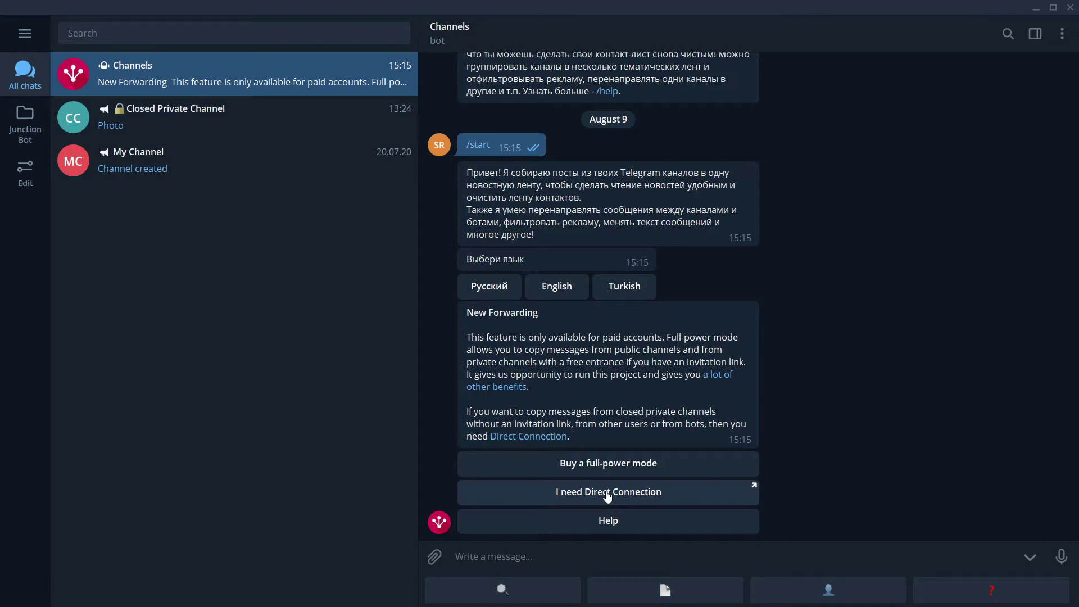
Step: Send /poweruppro 1000 to the bot and open the $13.89 payment link from its reply
left_click(489, 559)
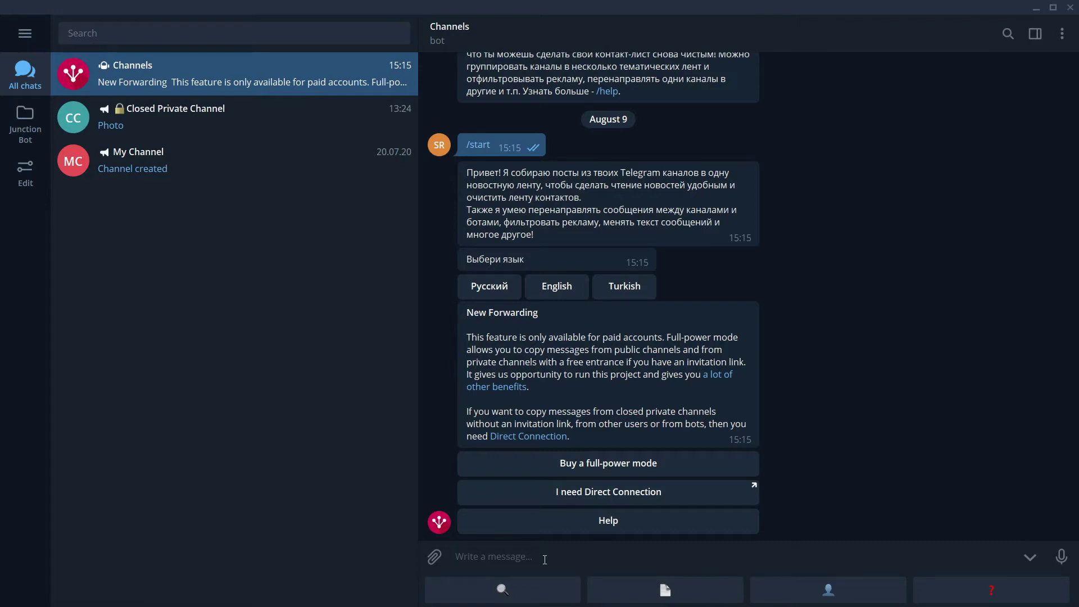
type("/")
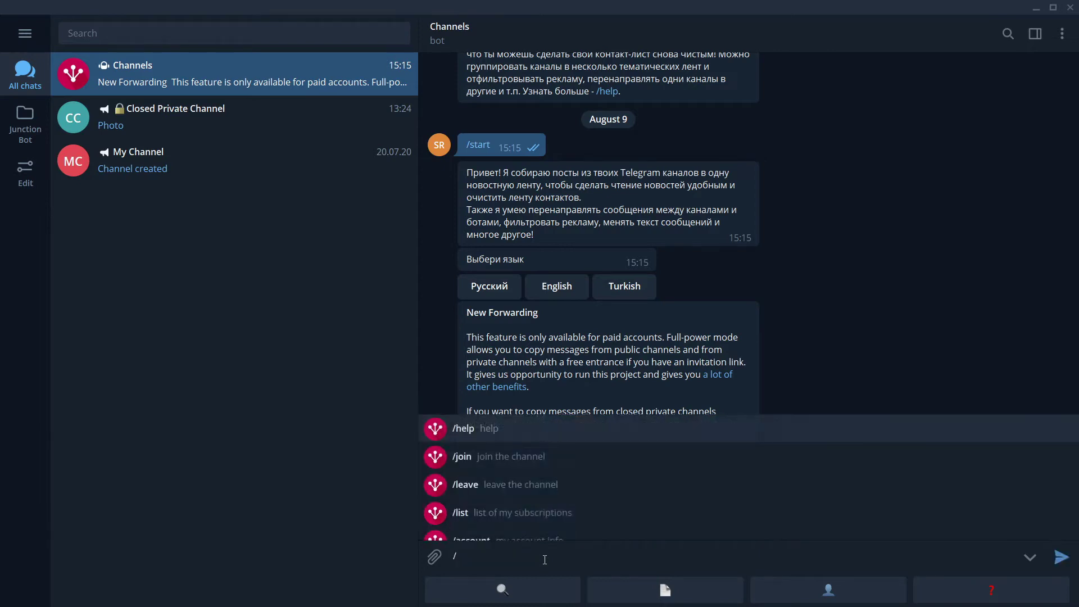
type("poweruppr")
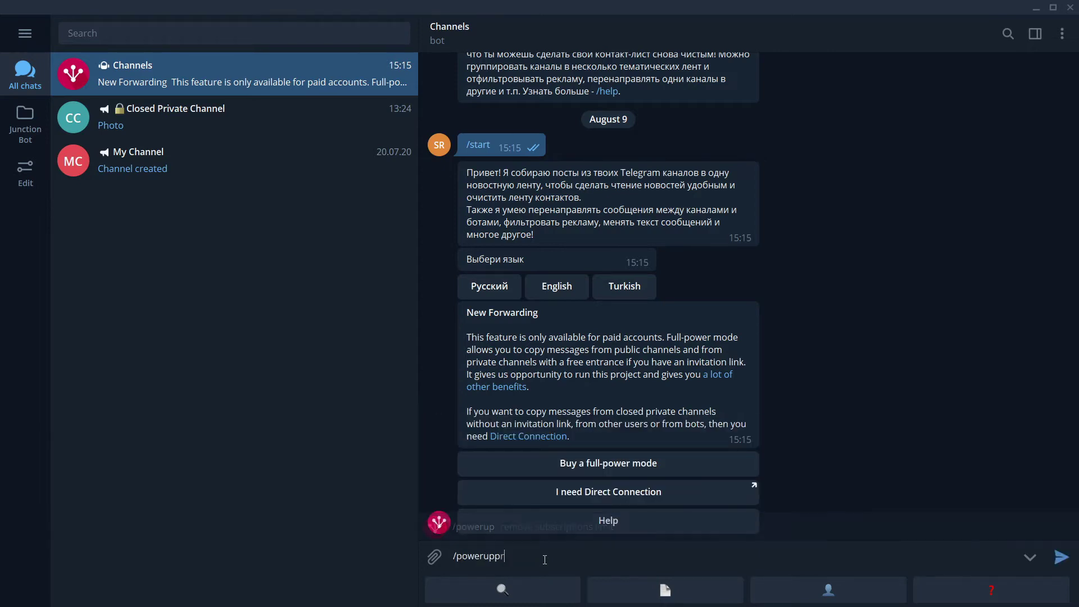
type("o 1000")
key("Return")
left_click(520, 450)
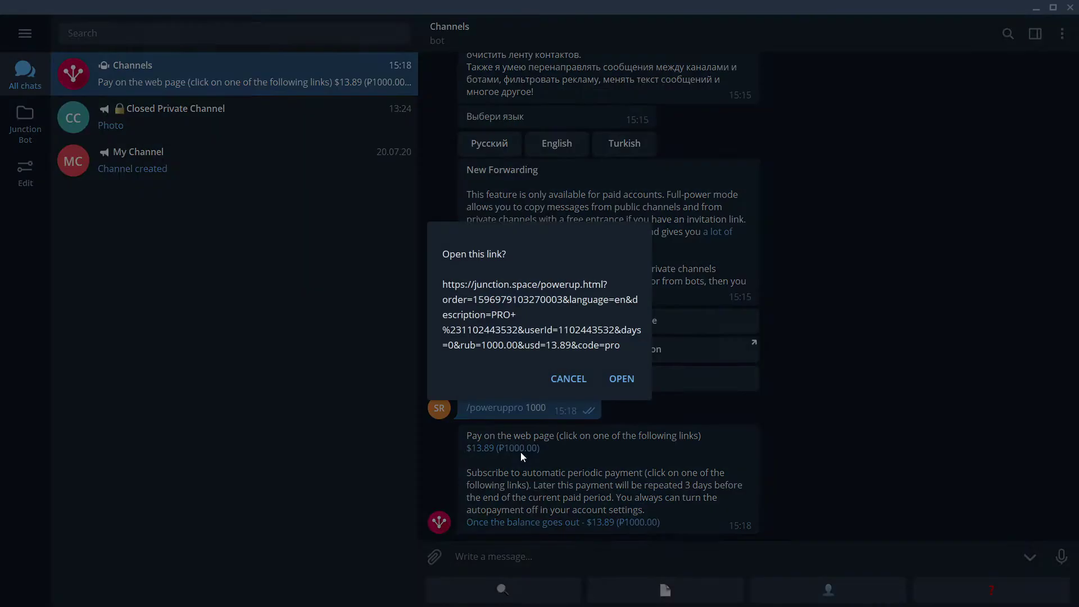
Step: Open the Tinkoff payment page, choose card payment, and enter the card number and expiry term
left_click(624, 379)
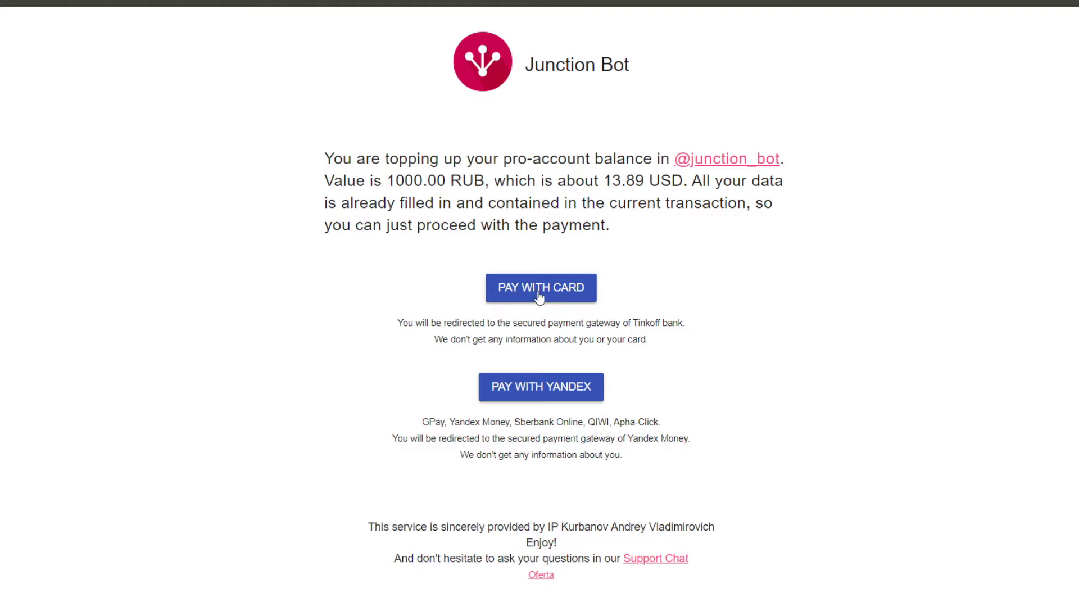
left_click(538, 287)
left_click(337, 291)
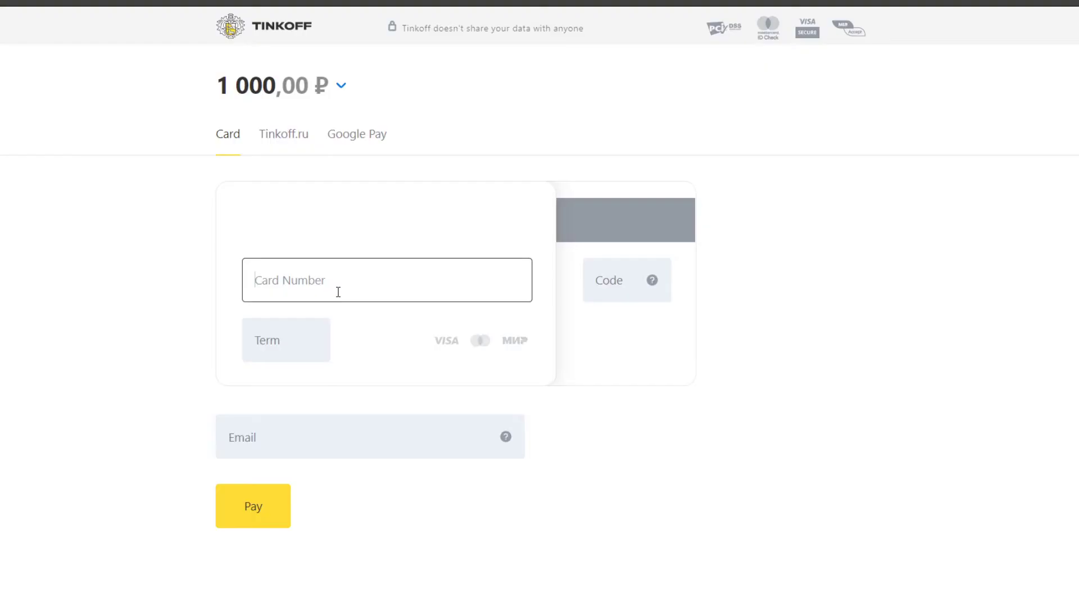
left_click(296, 340)
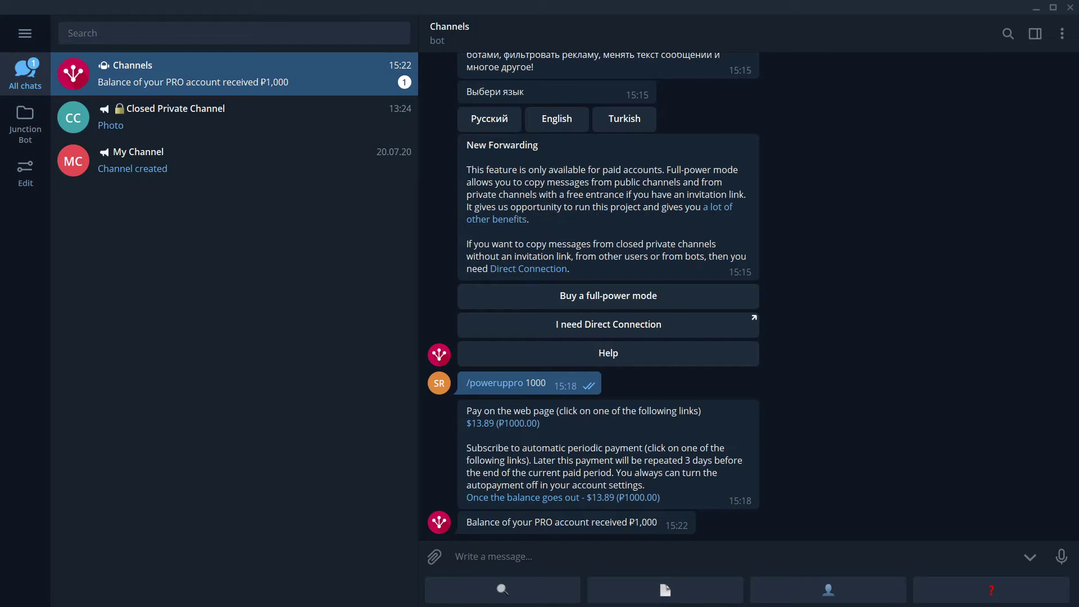
left_click(25, 33)
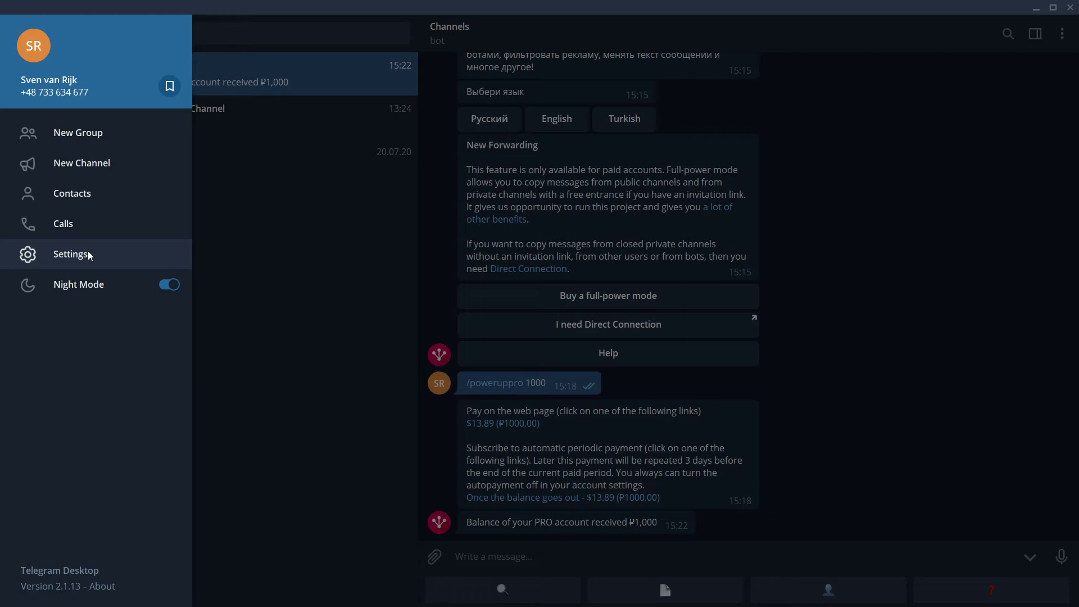
left_click(88, 254)
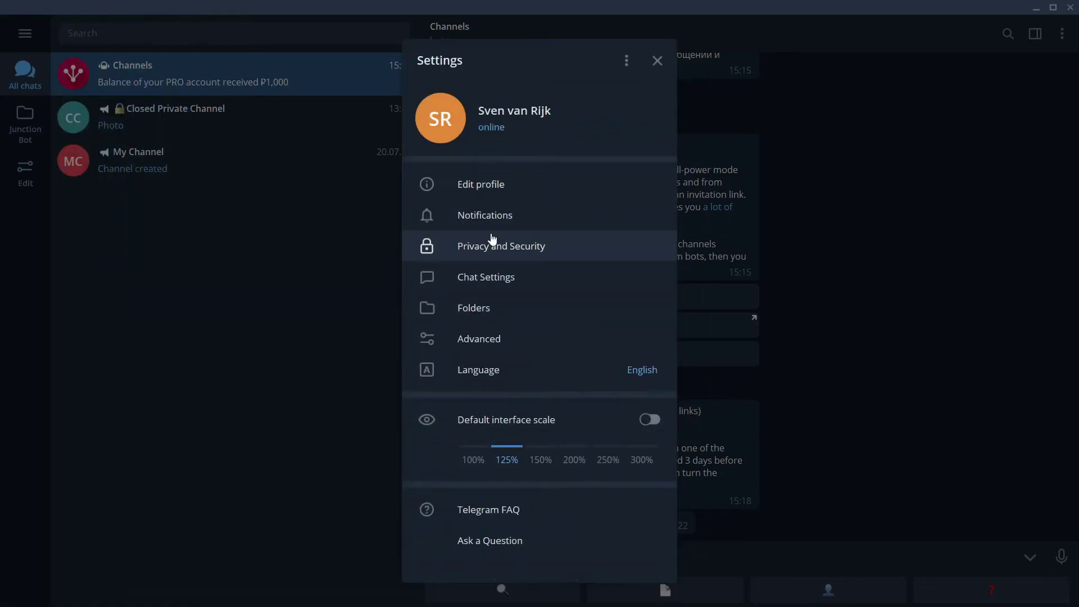
left_click(520, 247)
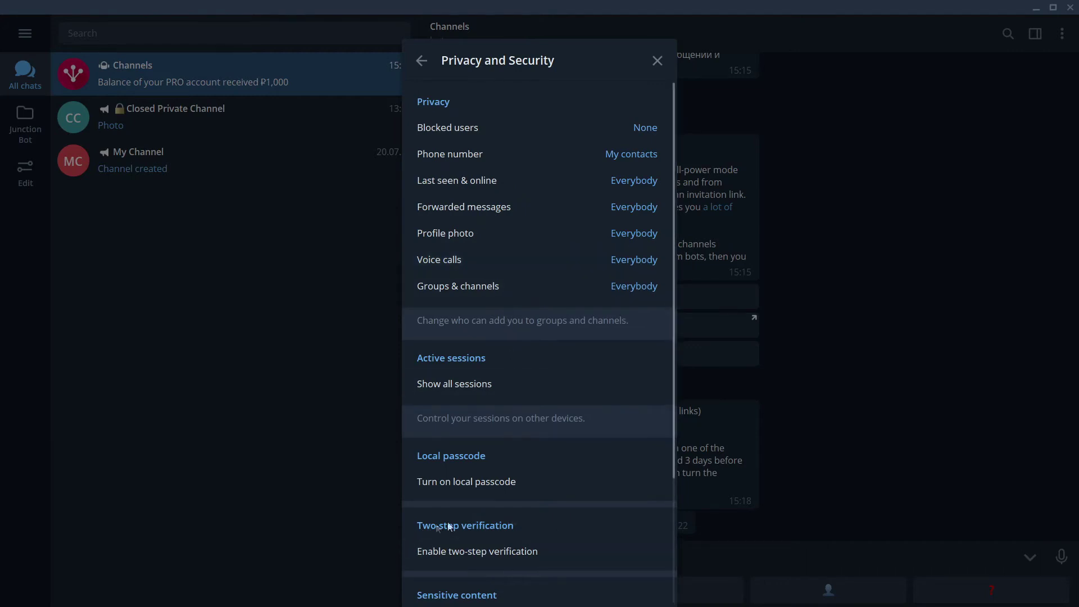
left_click(846, 403)
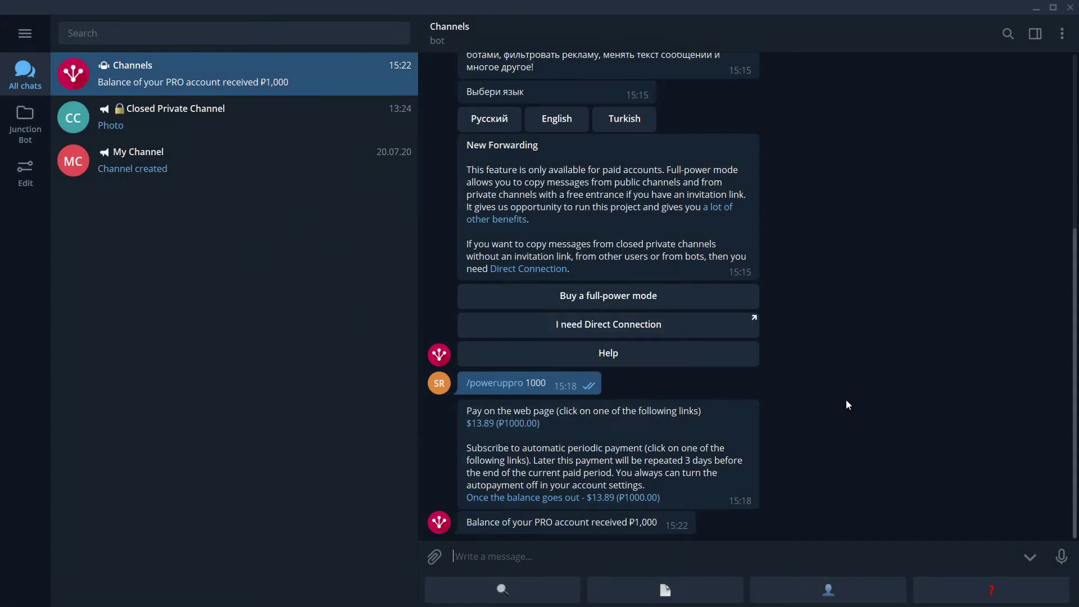
left_click(149, 35)
type("@")
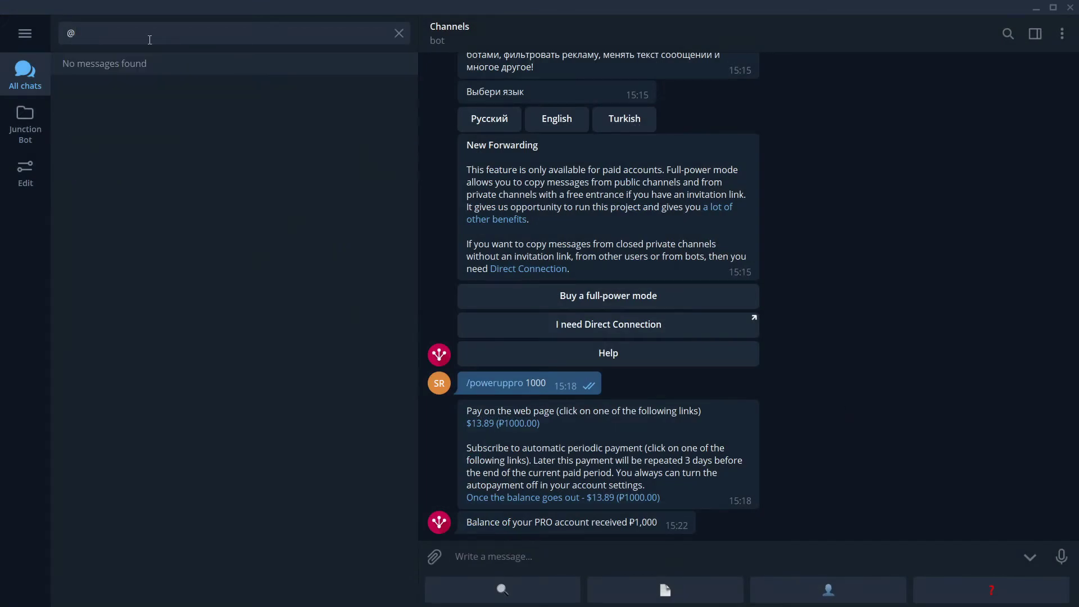
type("lectum")
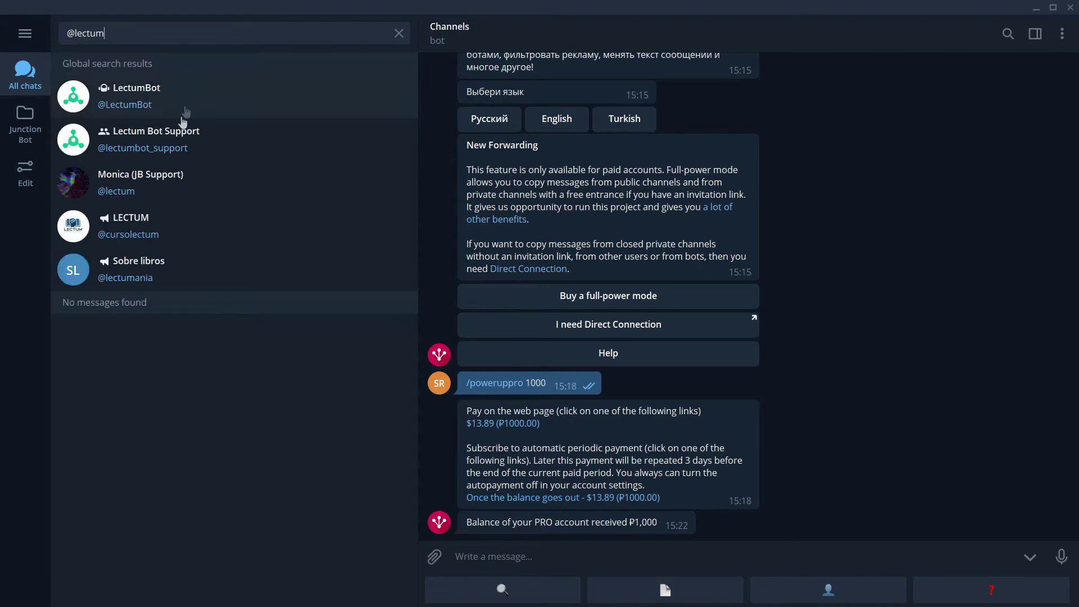
left_click(169, 191)
left_click(399, 34)
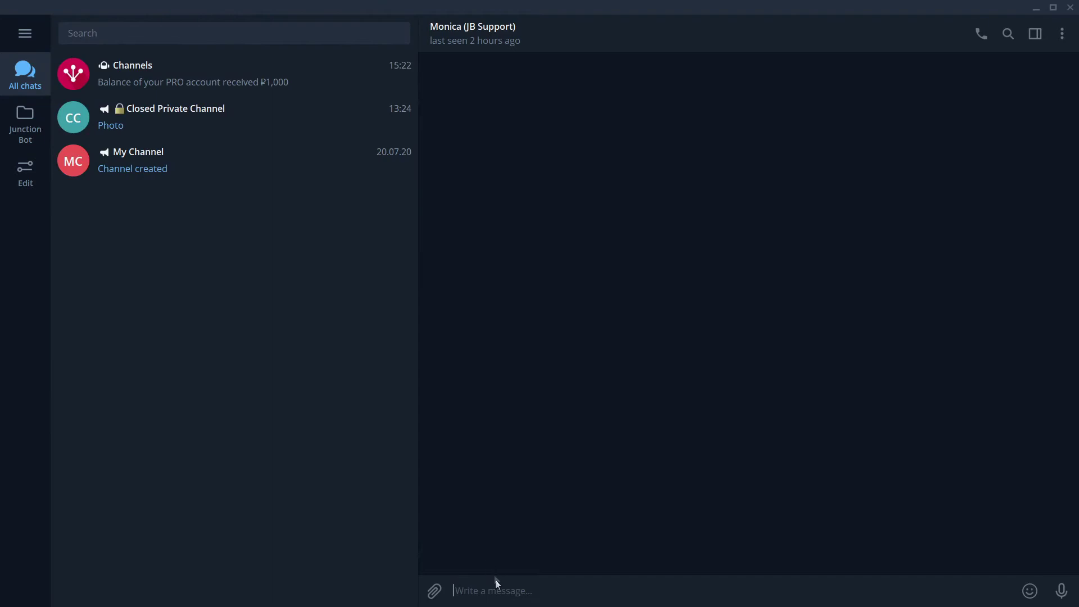
left_click(24, 33)
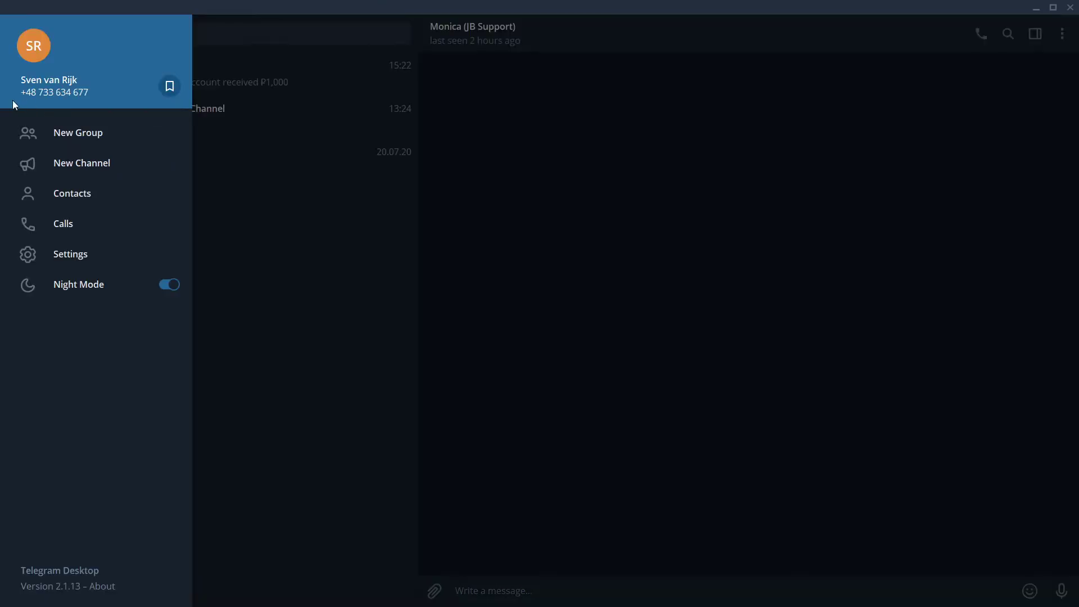
Step: Send the account phone number with 'Please start the direct connection', then '2FA is disabled'
left_click(539, 584)
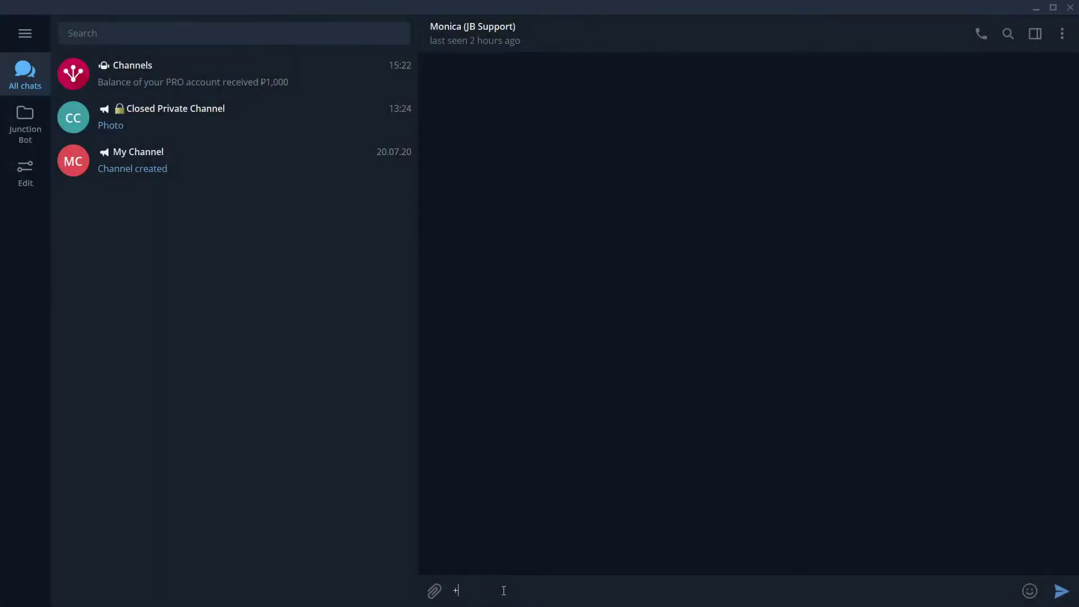
type(" Please start ")
type("t")
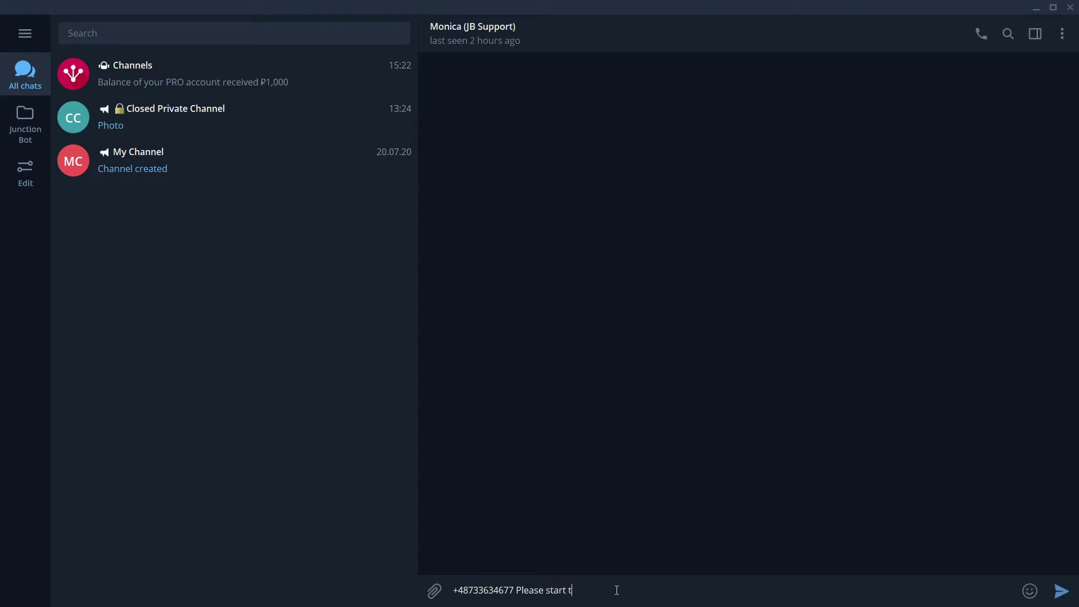
type("he direct connection")
key("Return")
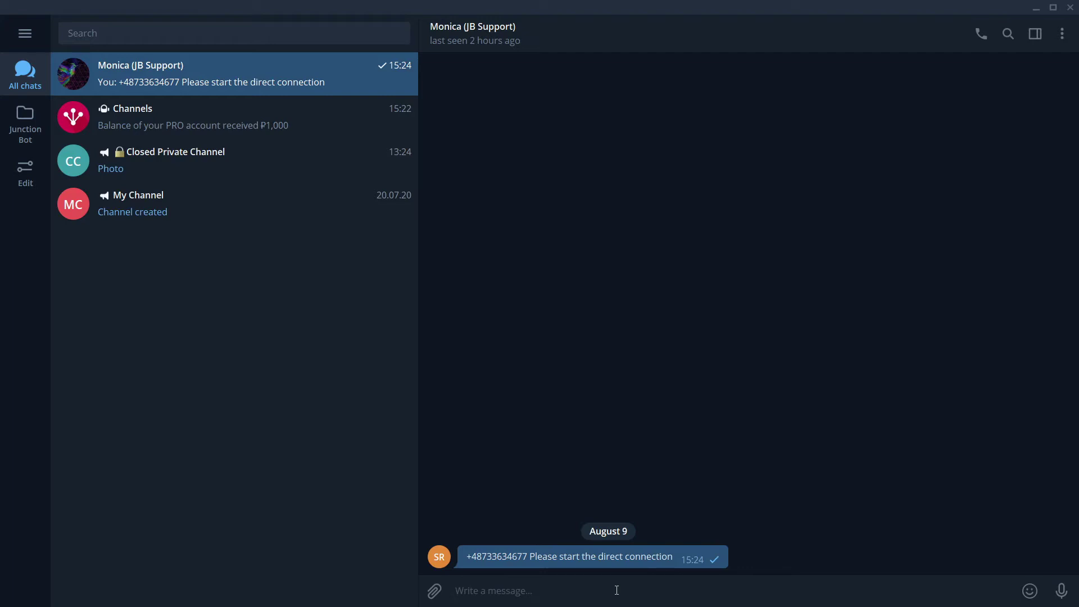
type("2FA is disabled")
key("Return")
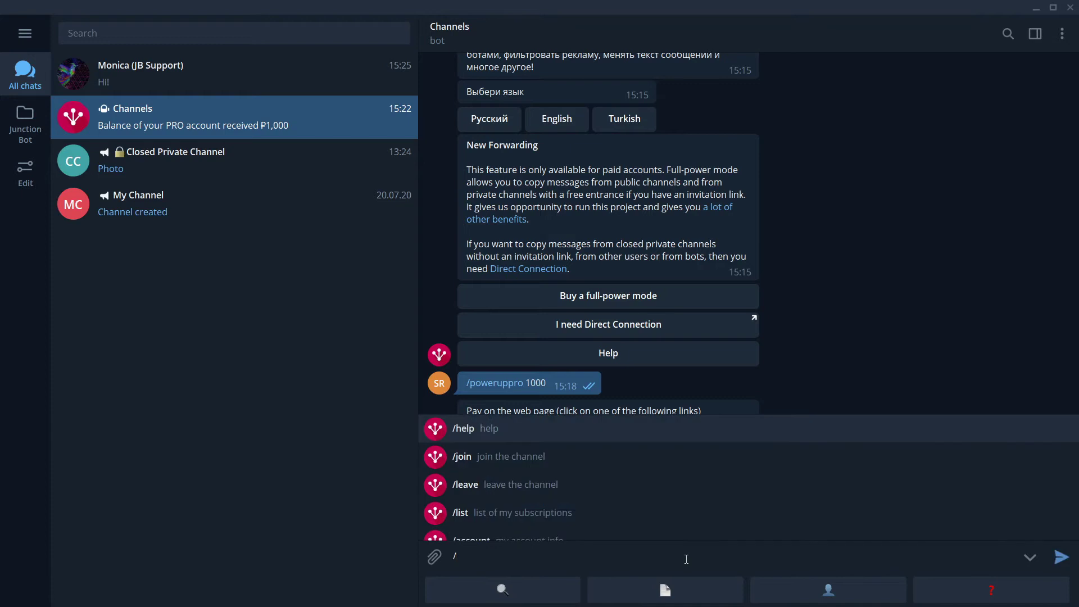
Step: Send the new-forwarding command and pick Closed Private Channel as the source
type("new")
key("Return")
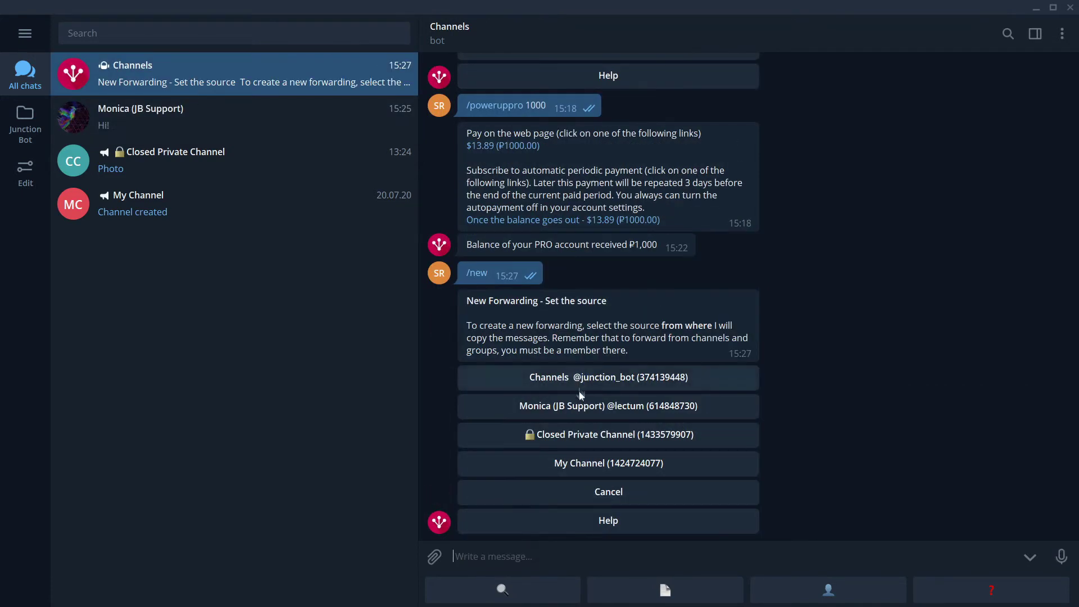
left_click(622, 436)
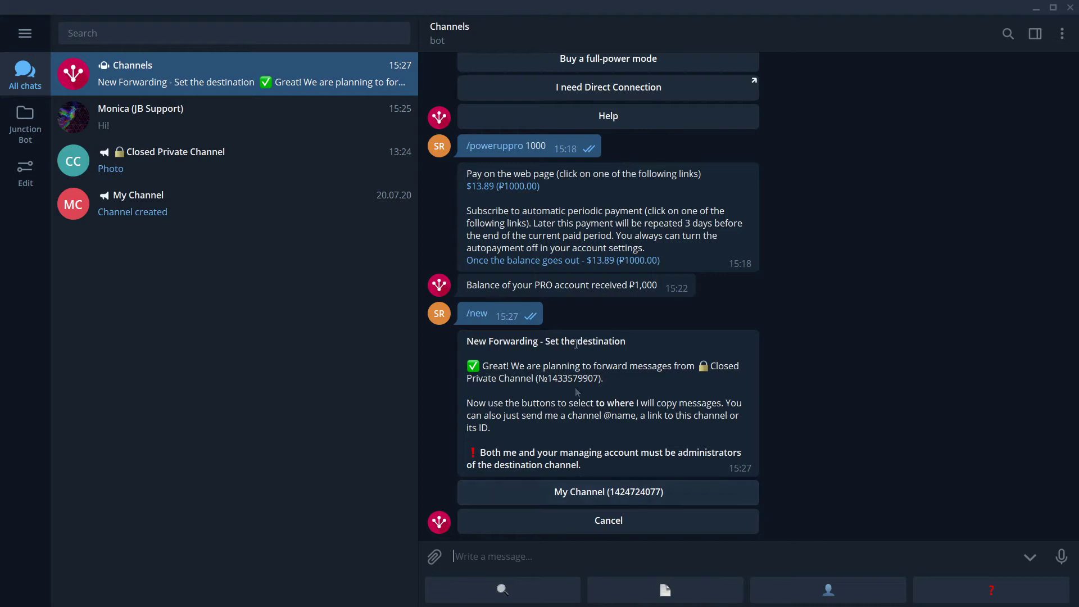
Step: Open My Channel's Manage Channel settings and its Administrators list
left_click(211, 206)
left_click(570, 41)
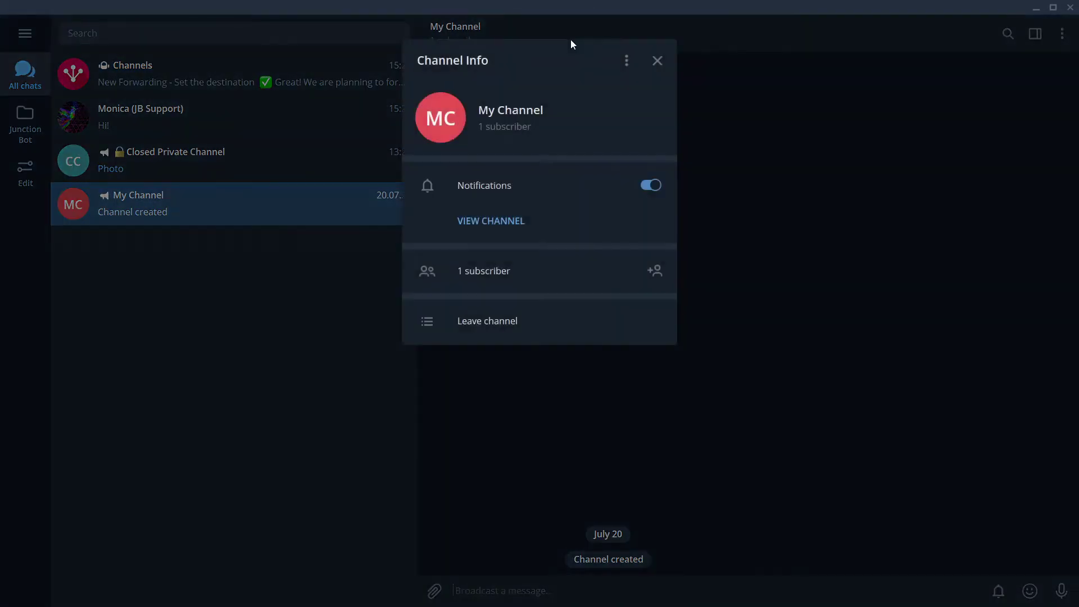
left_click(628, 63)
left_click(578, 93)
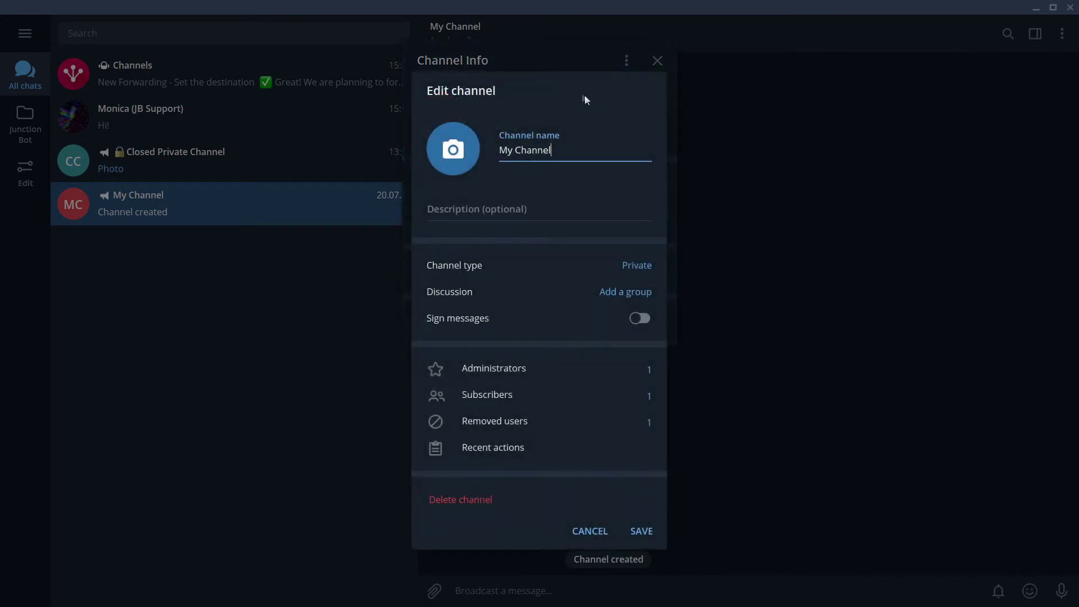
left_click(513, 370)
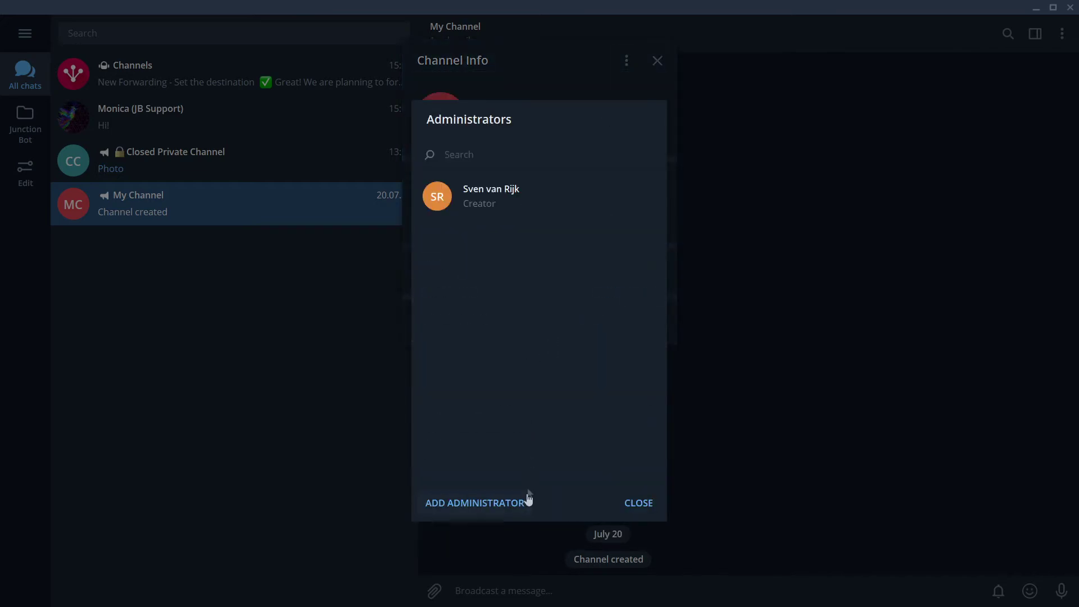
Step: Add the Channels bot (junction_bot) as administrator and save the channel settings
left_click(511, 501)
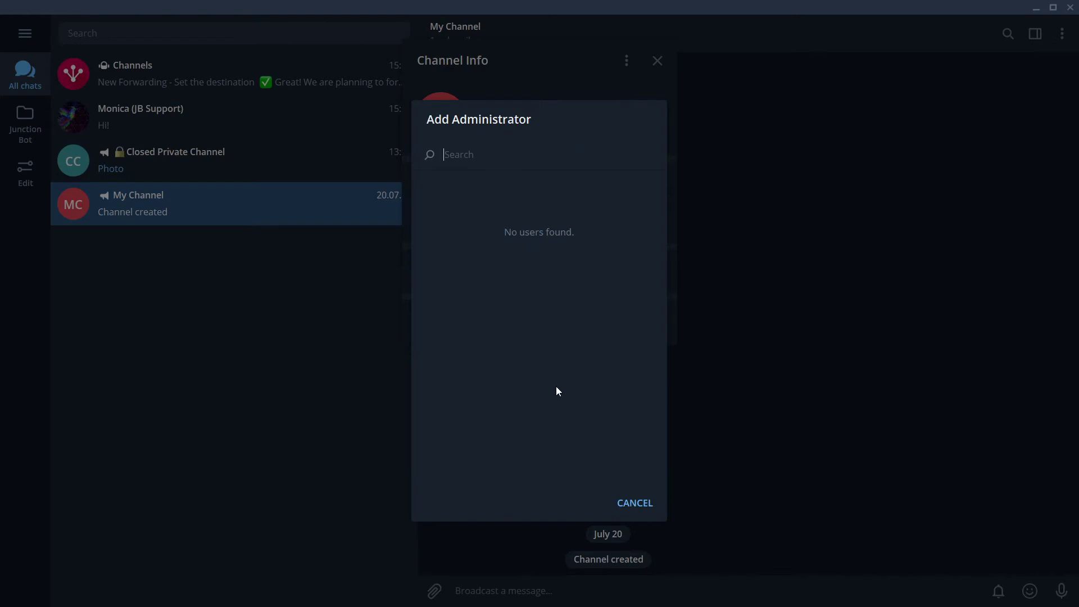
type("junction_bot")
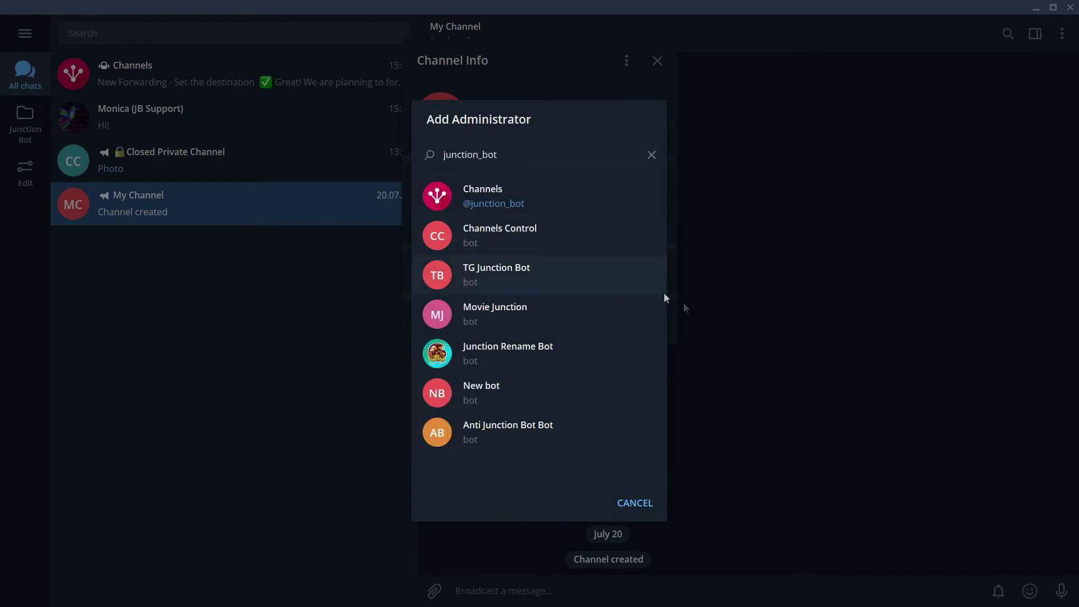
left_click(554, 193)
left_click(627, 341)
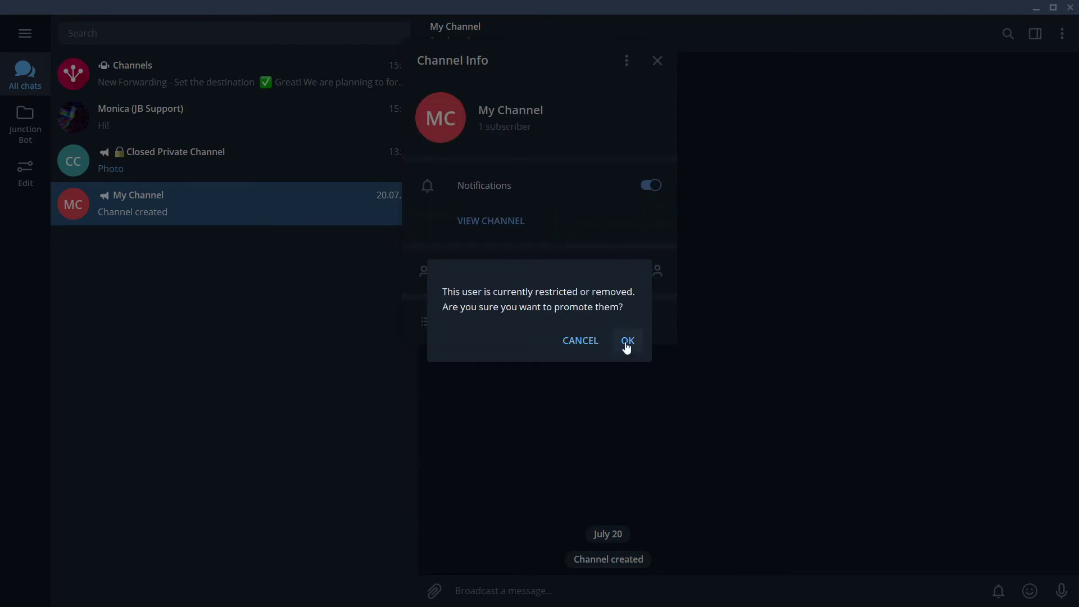
left_click(652, 468)
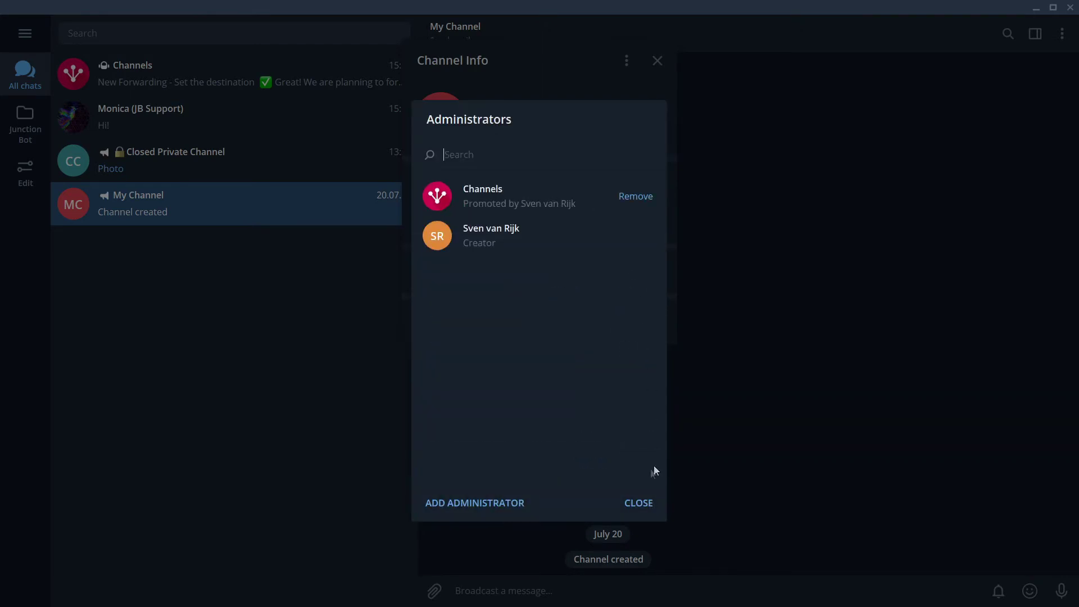
left_click(644, 505)
left_click(643, 535)
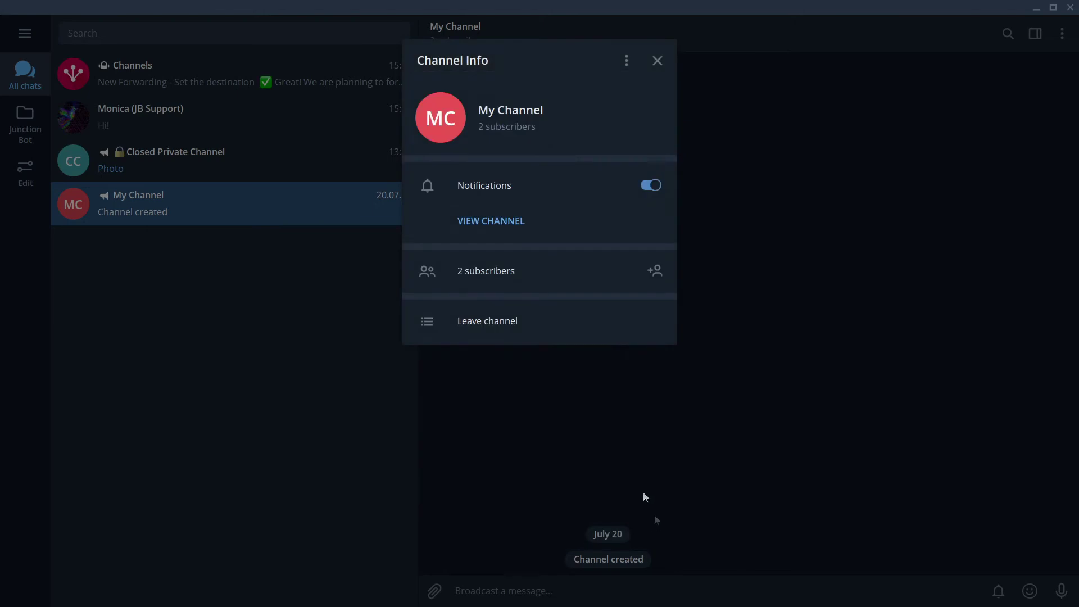
left_click(643, 492)
left_click(227, 163)
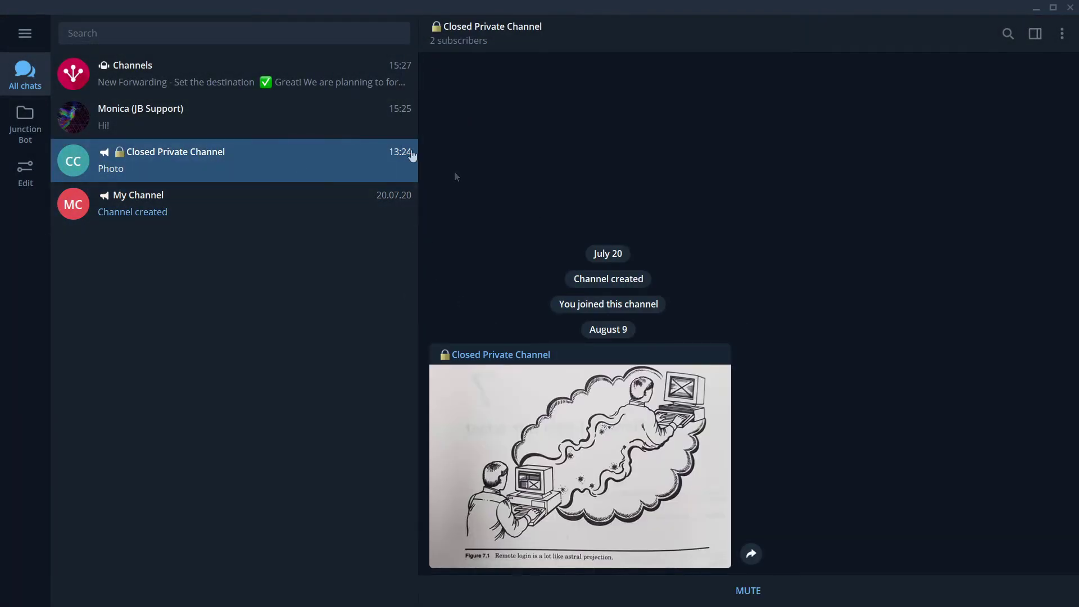
left_click(174, 67)
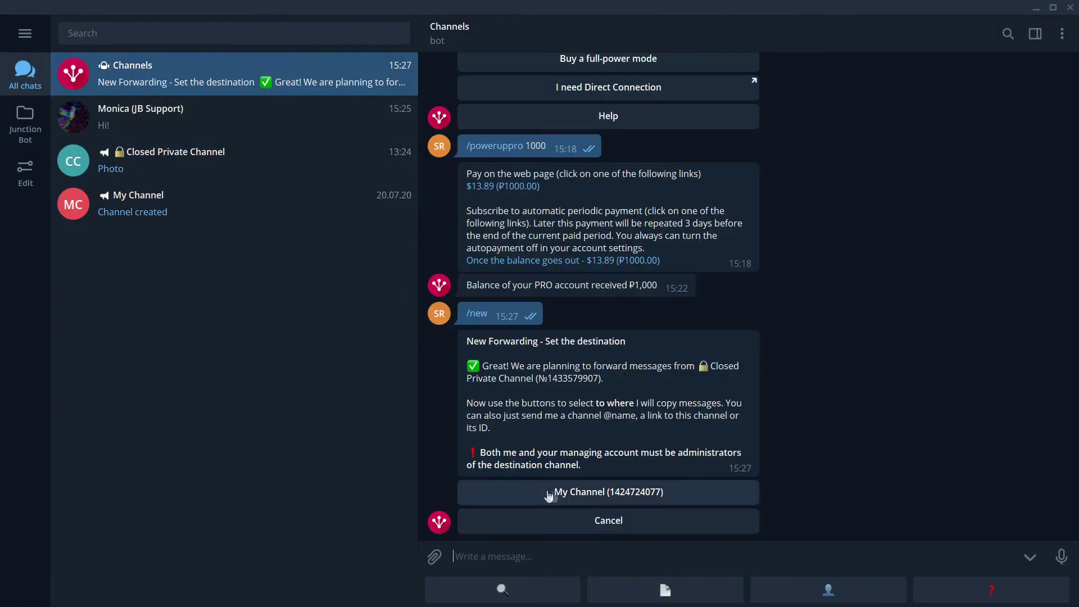
left_click(630, 493)
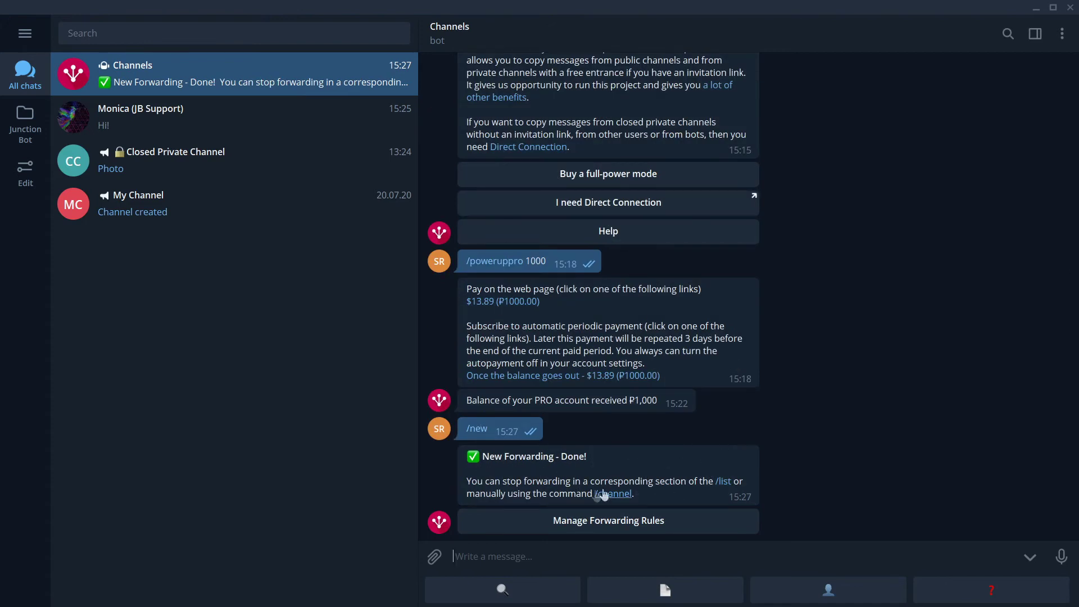
left_click(722, 482)
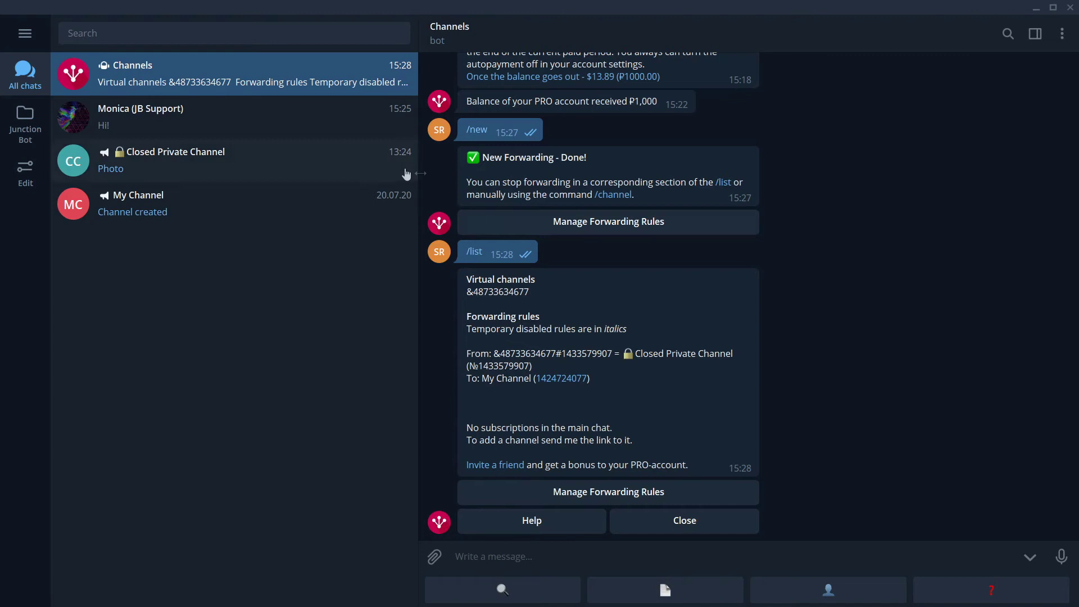
Step: Compare Closed Private Channel and My Channel posts to confirm the photo and space article copied
left_click(134, 166)
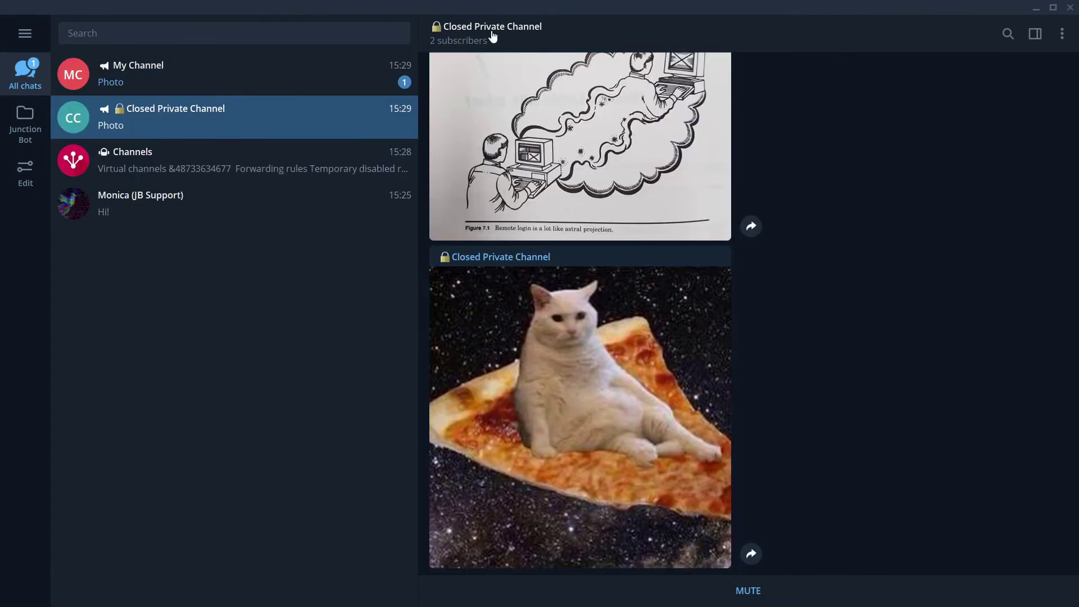
left_click(225, 86)
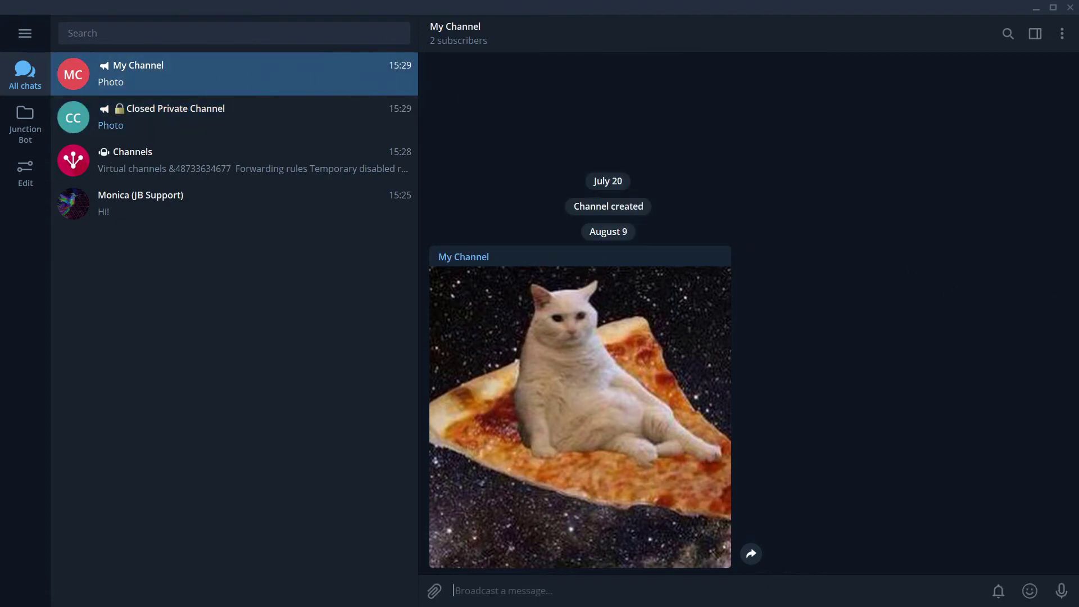
left_click(226, 118)
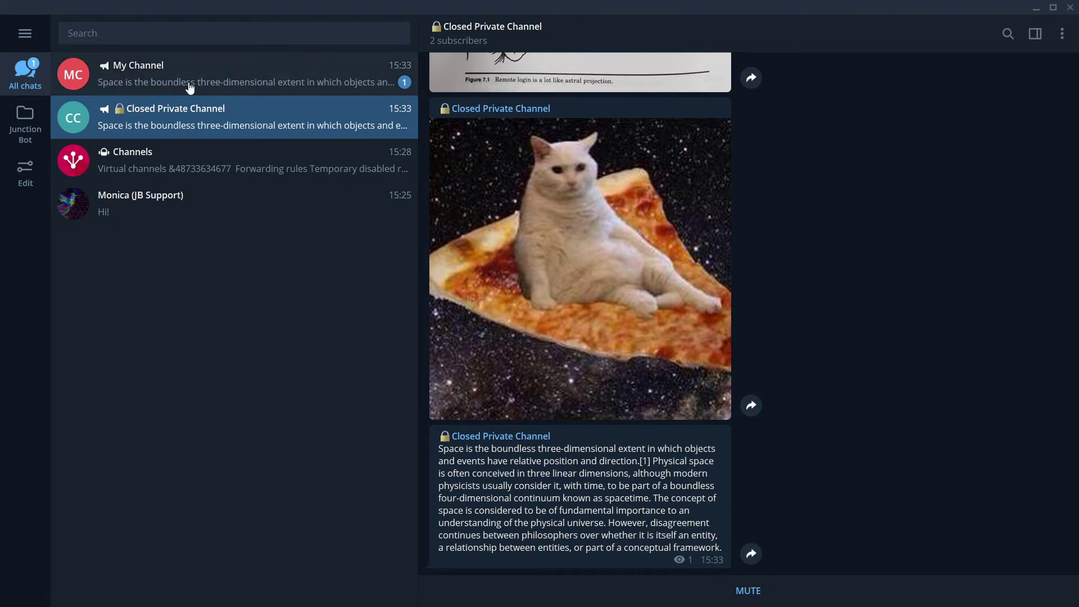
Step: Send /filter with the rule's copied From ID and 'mustNotHave space' to the Channels bot
left_click(254, 90)
left_click(322, 183)
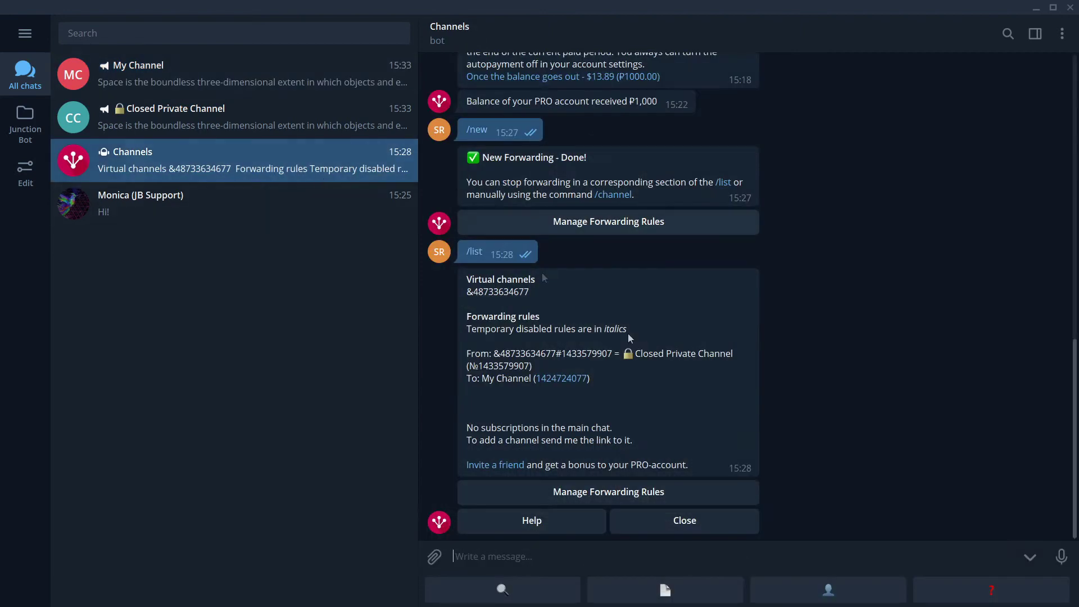
type("/")
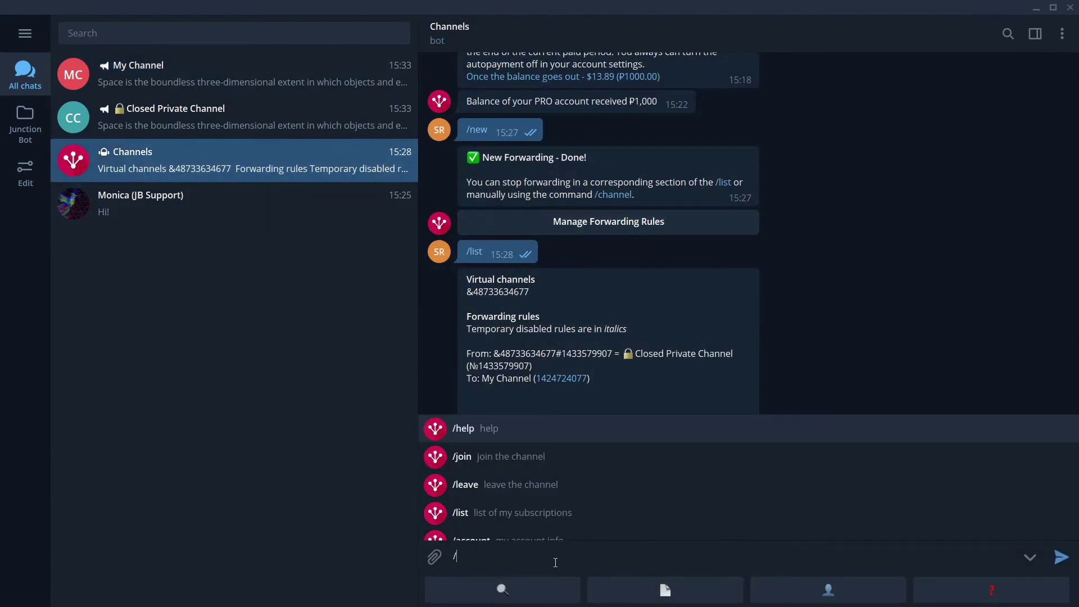
type("filter")
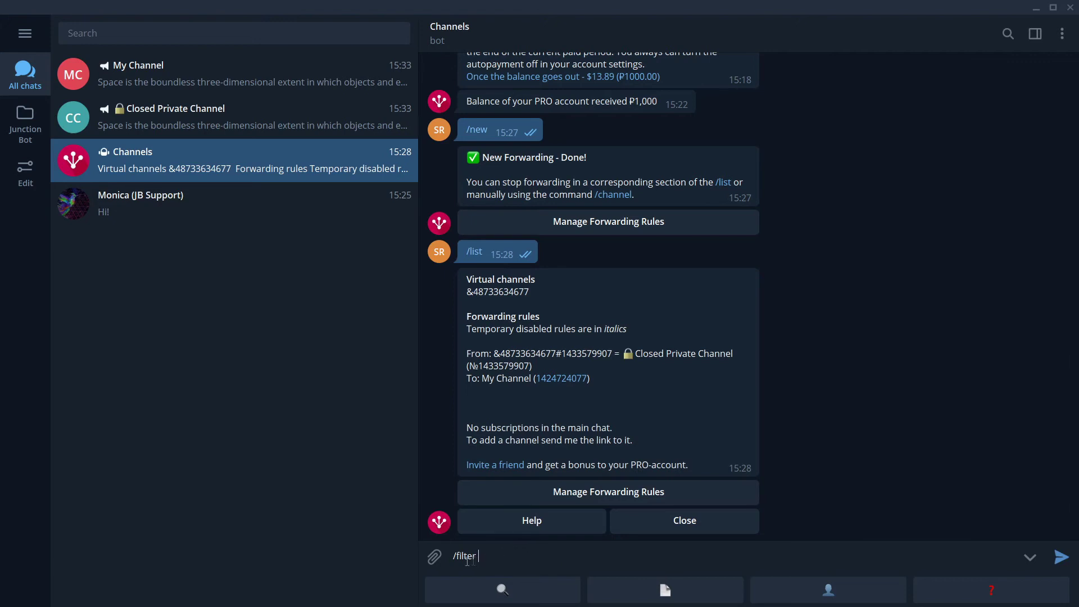
left_click_drag(612, 353, 494, 353)
key("ctrl+c")
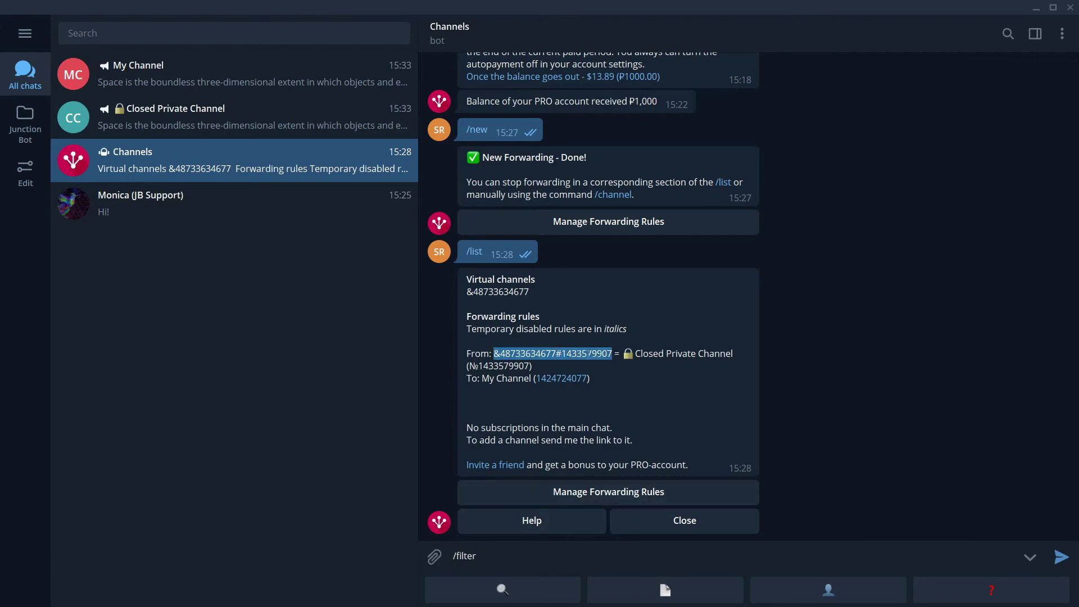
left_click(542, 557)
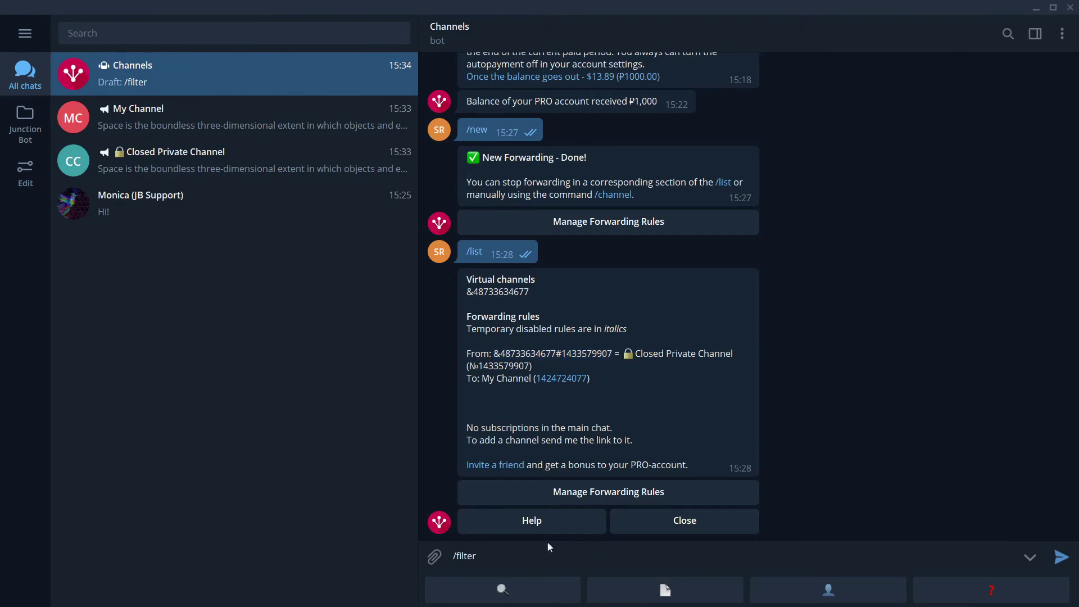
key("ctrl+v")
type("must")
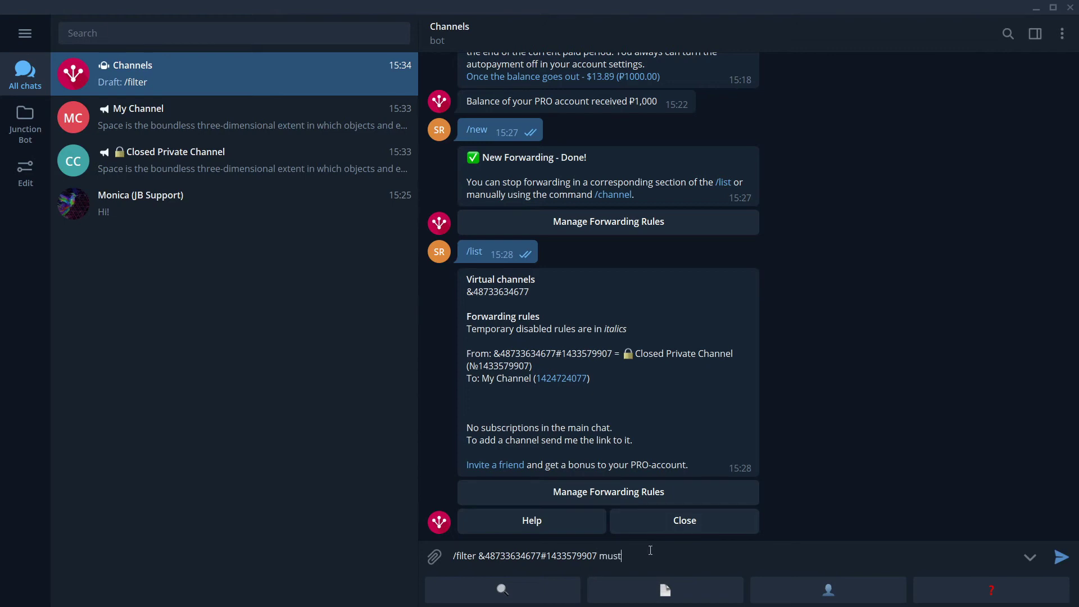
type("NotHave space")
key("Return")
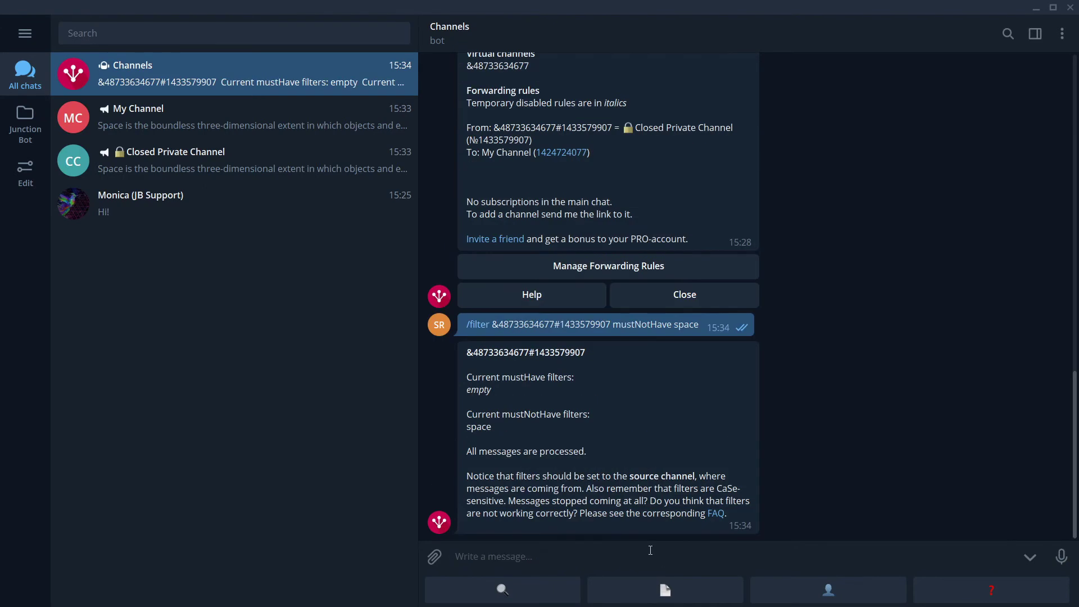
left_click(254, 169)
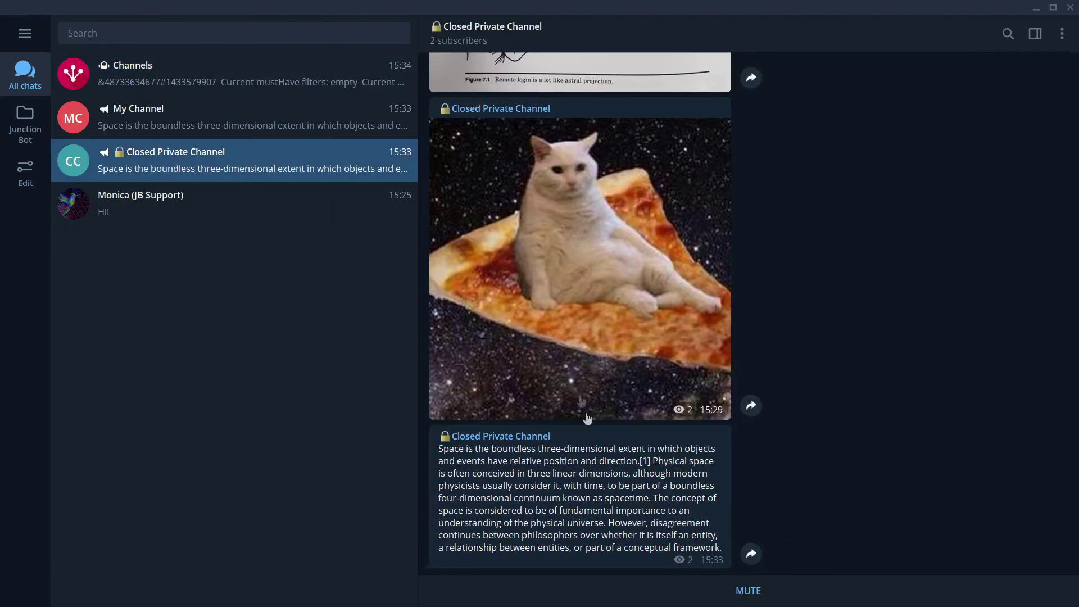
left_click(224, 121)
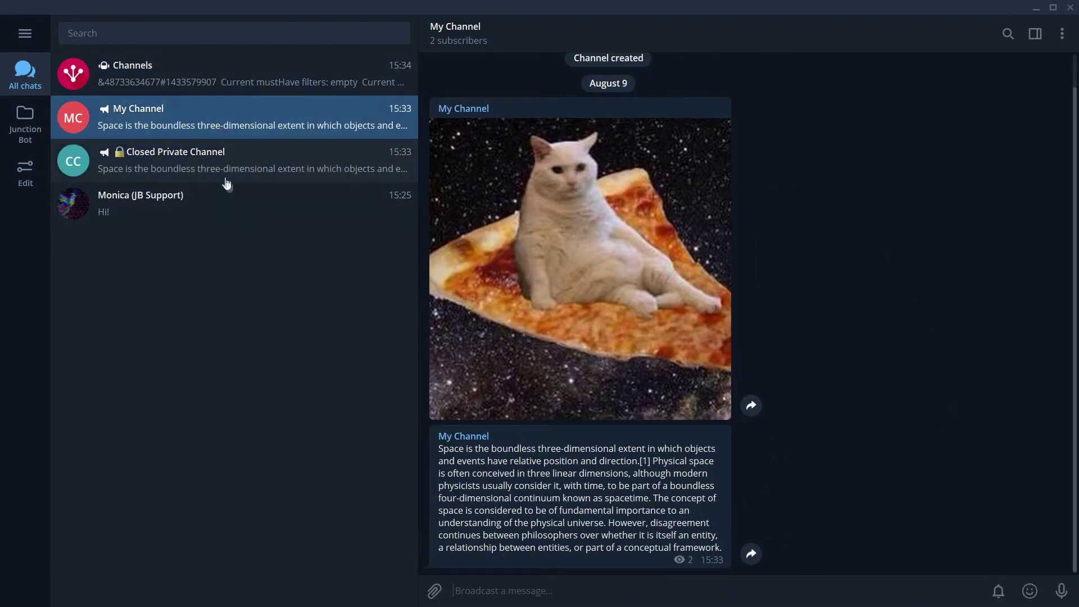
left_click(213, 169)
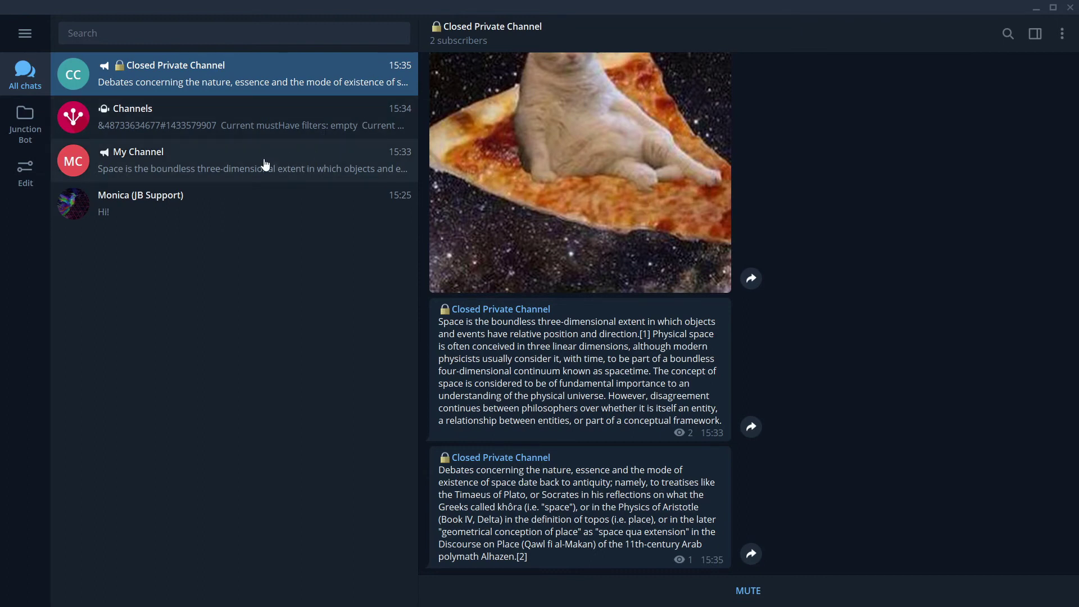
left_click(265, 164)
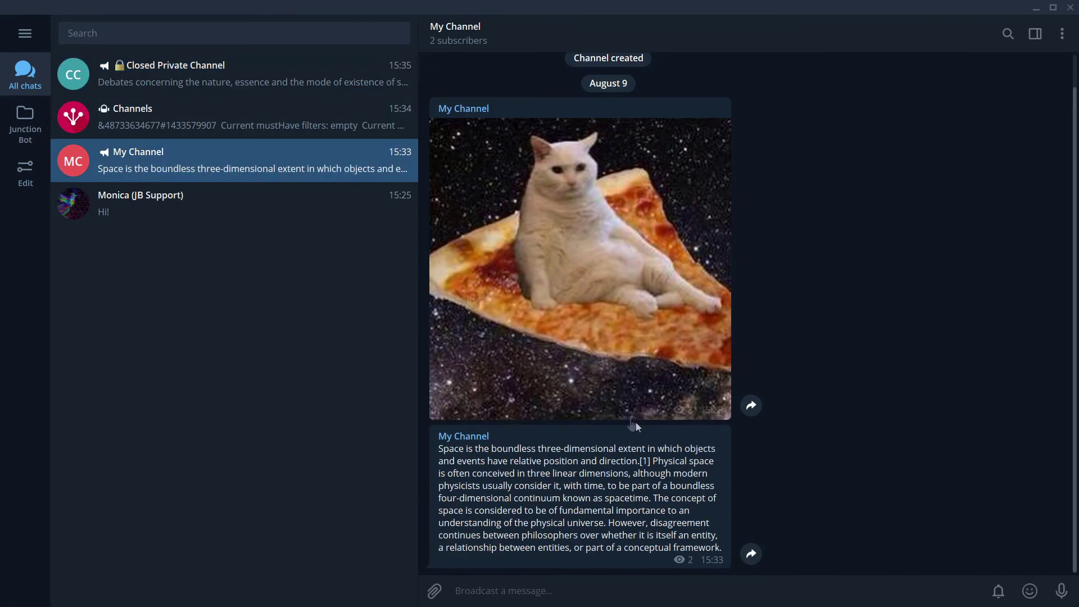
left_click(325, 78)
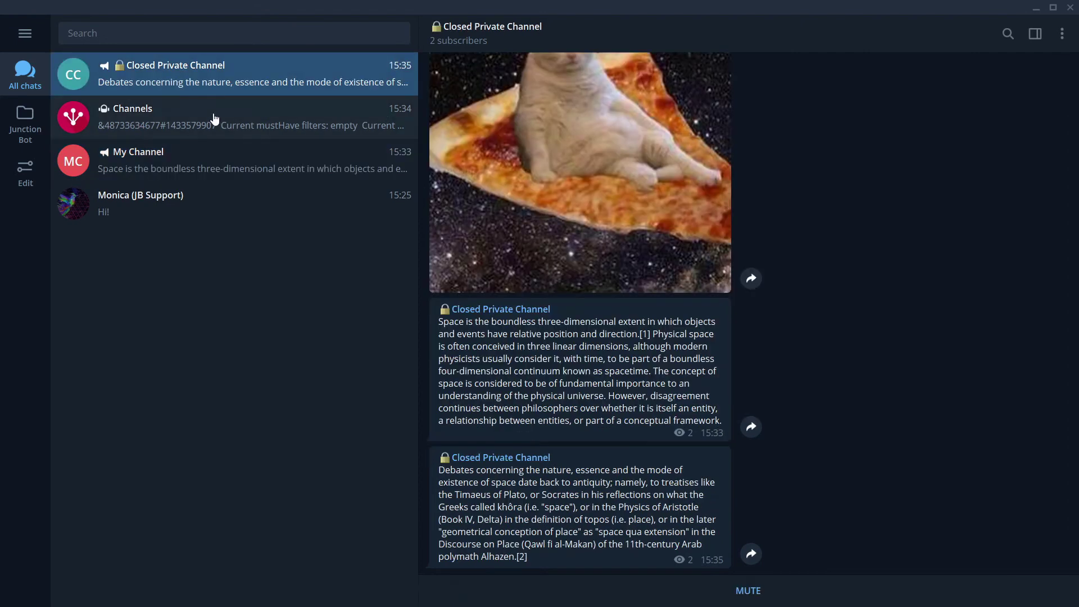
left_click(215, 119)
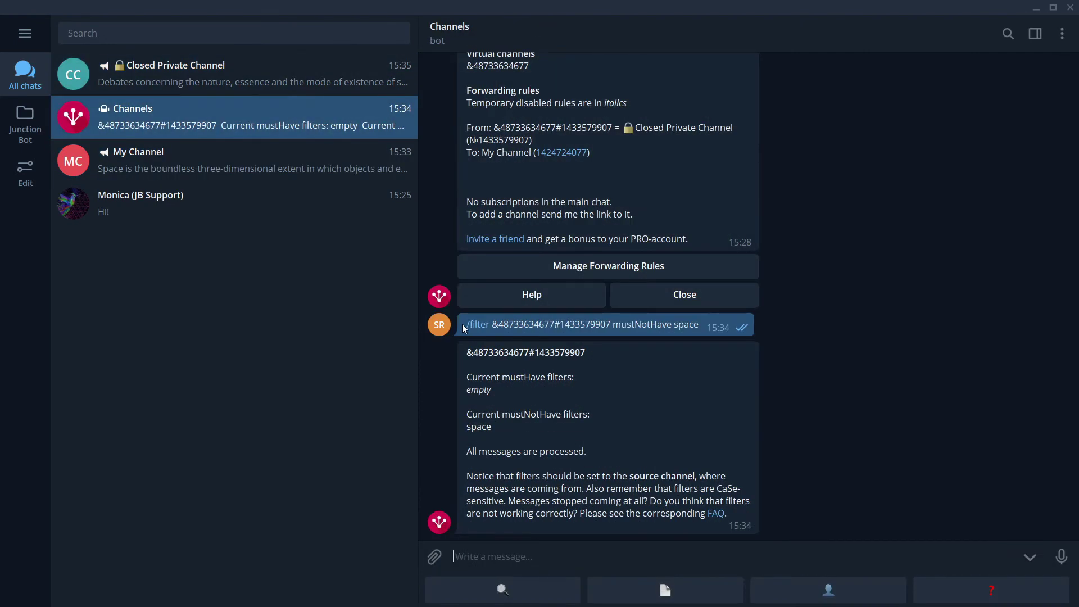
left_click_drag(464, 324, 703, 327)
key("ctrl+c")
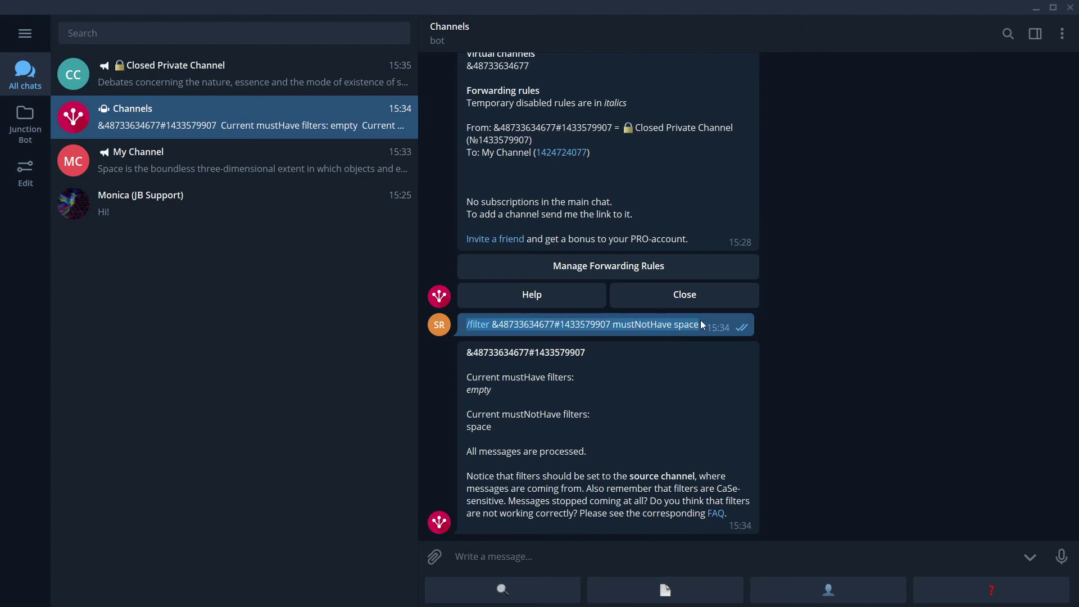
Step: Paste the previous /filter mustNotHave space command again and send it to the bot
left_click(620, 561)
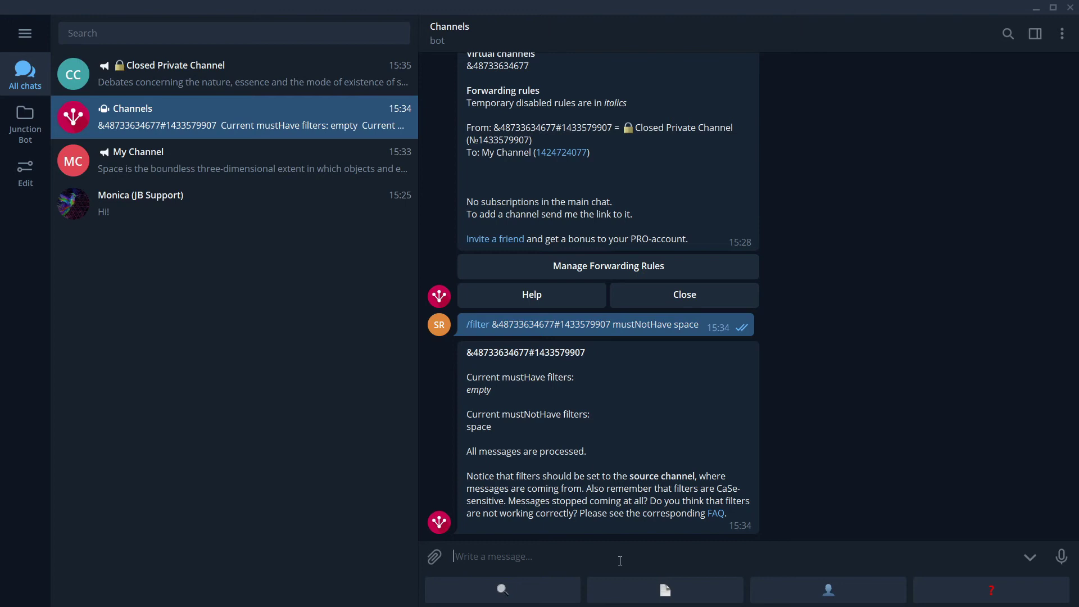
key("ctrl+v")
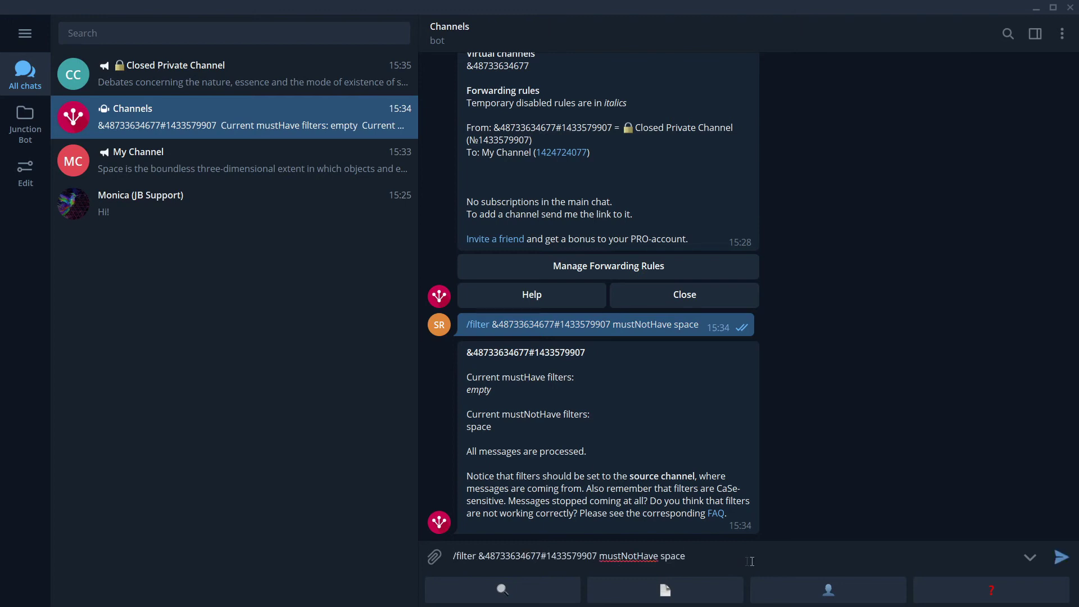
left_click(1061, 557)
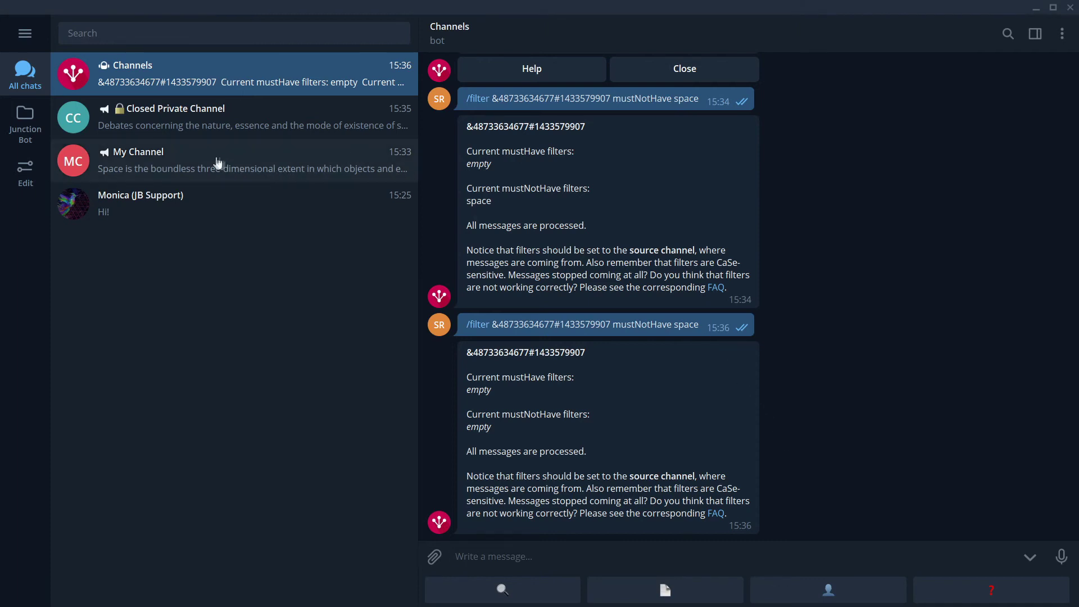
left_click(205, 131)
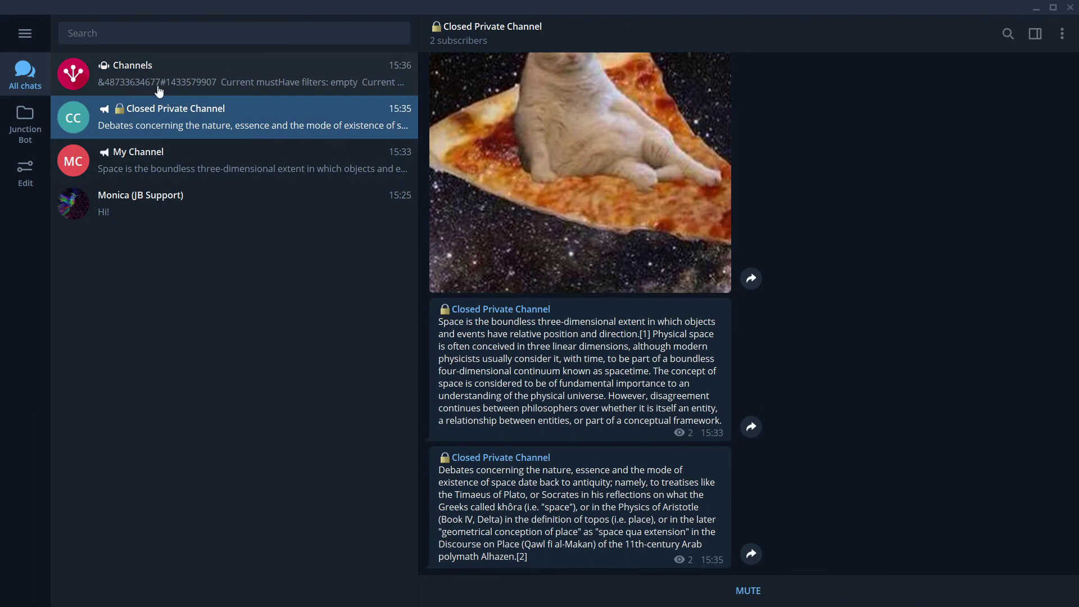
left_click(236, 74)
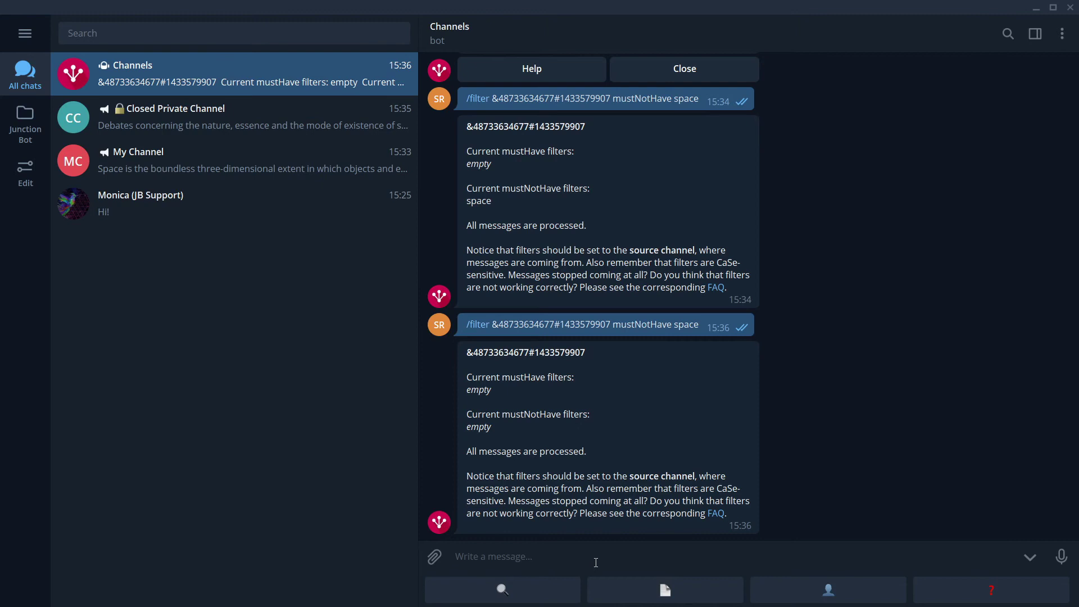
Step: Send /replacerx with the copied rule ID and regex <a[^<]+</a> to strip links
type("/replacer")
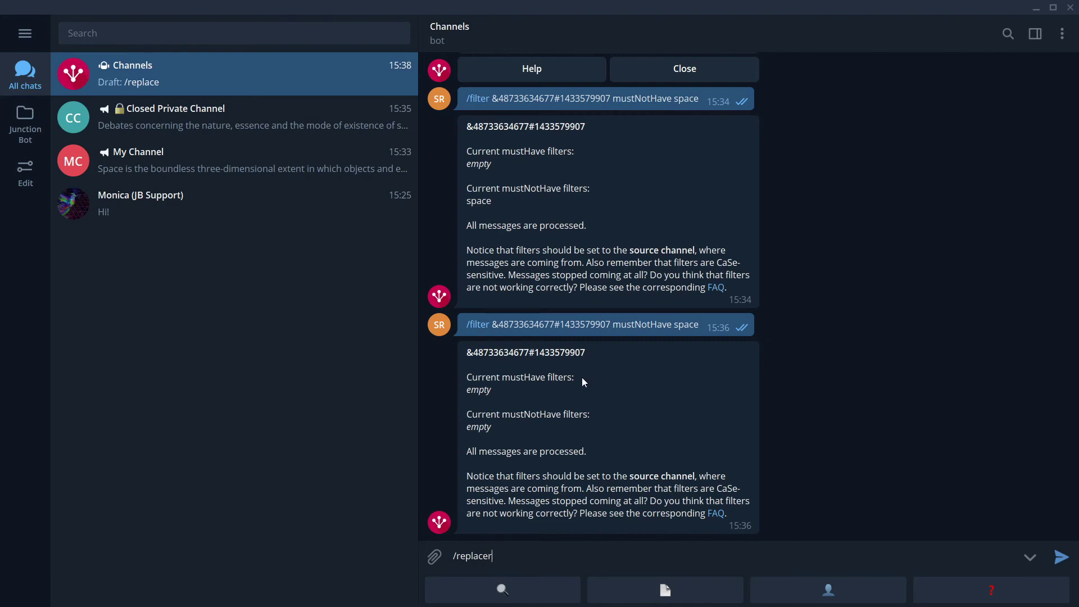
type("x")
left_click_drag(492, 324, 613, 325)
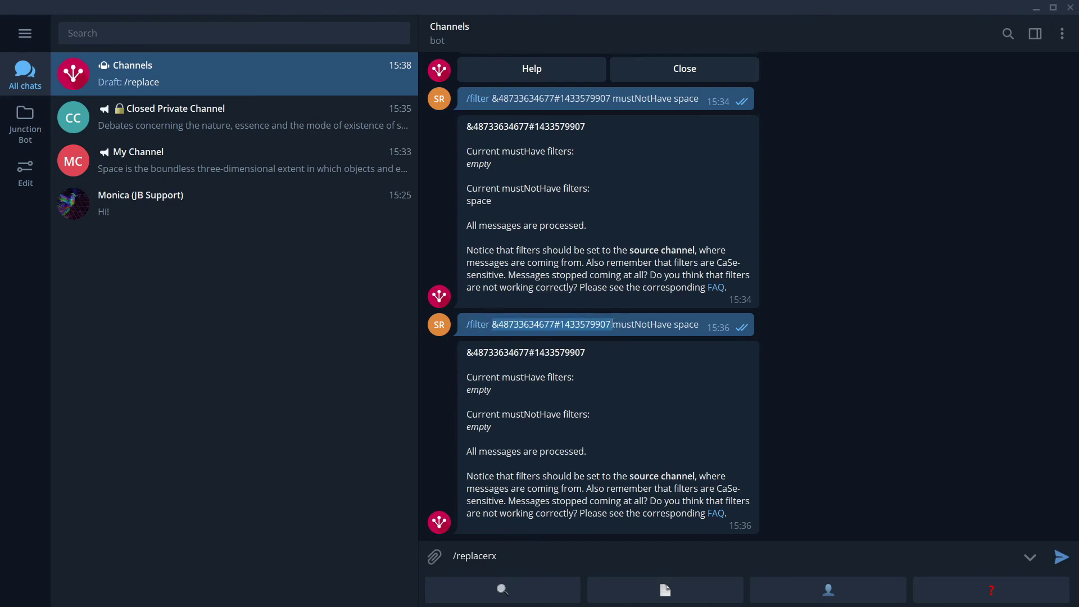
key("ctrl+c")
left_click(599, 551)
key("ctrl+v")
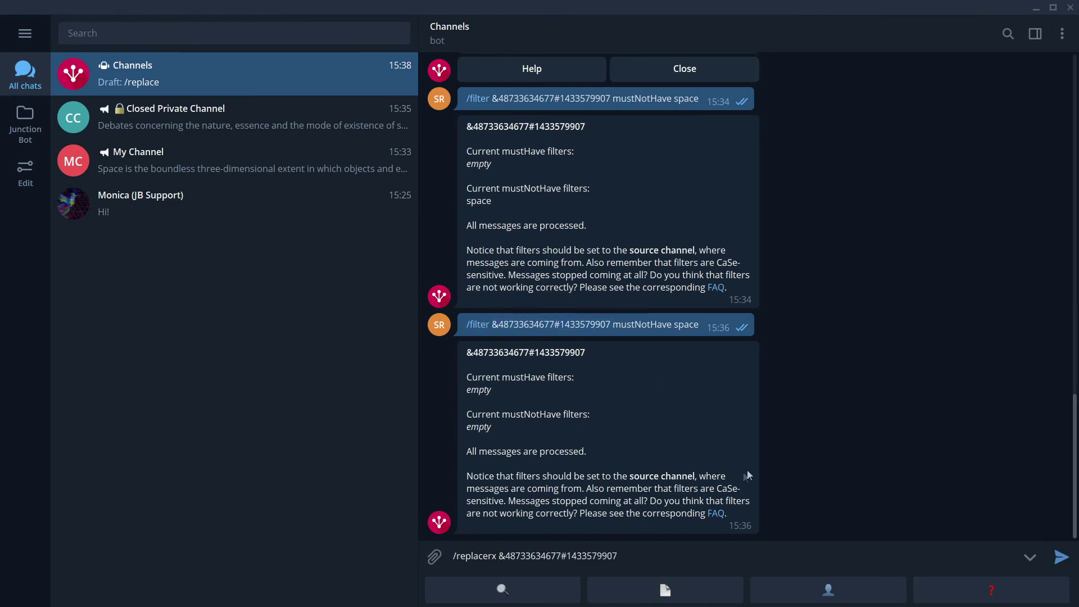
type("<a[^<]+</a>")
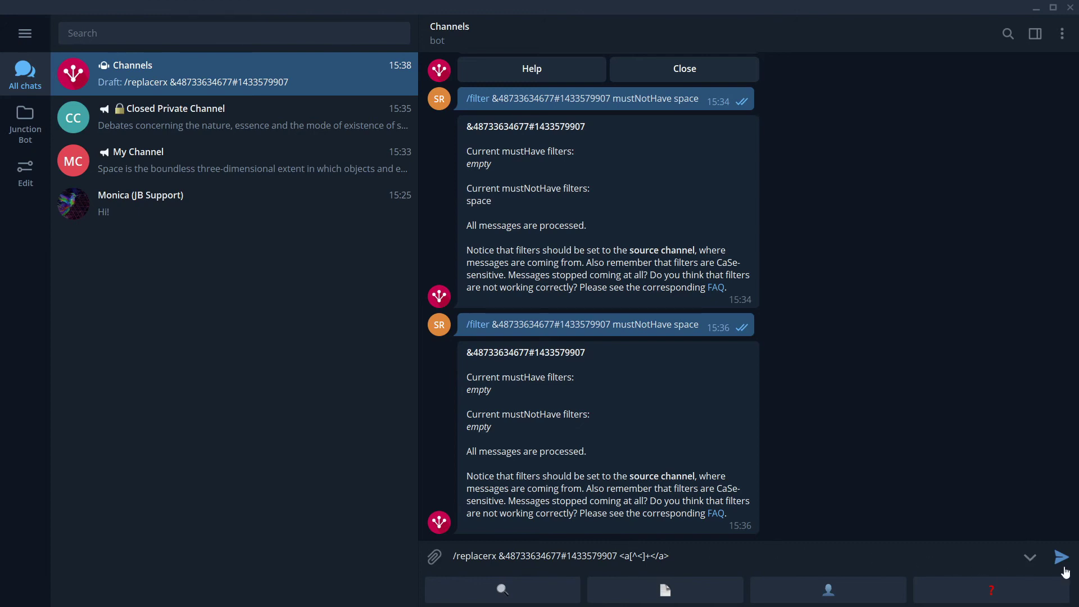
left_click(1061, 557)
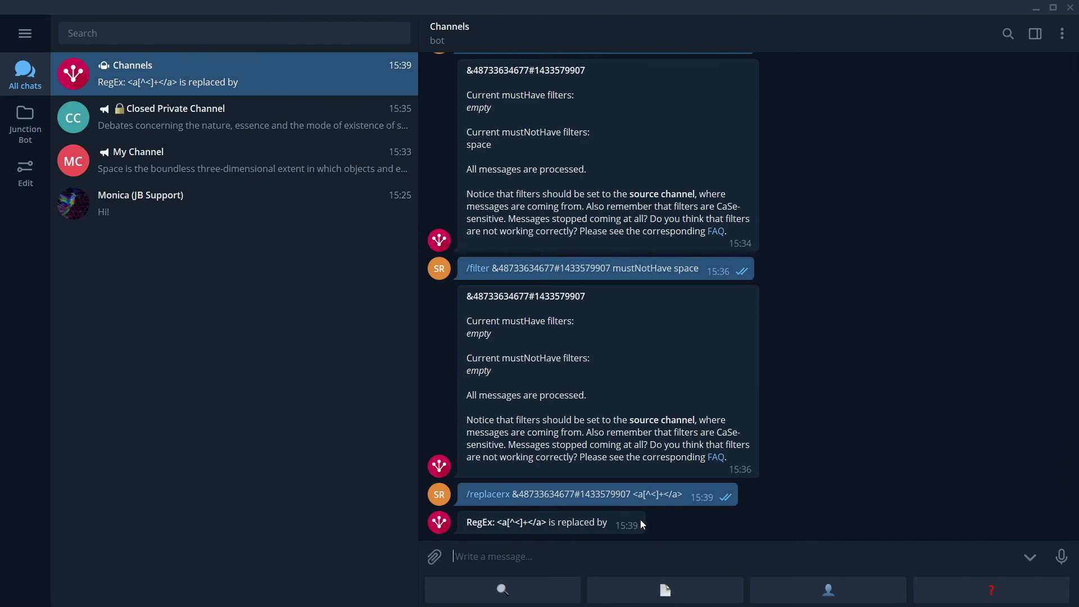
Step: Compare the new post in Closed Private Channel with its forwarded copy in My Channel
left_click(265, 119)
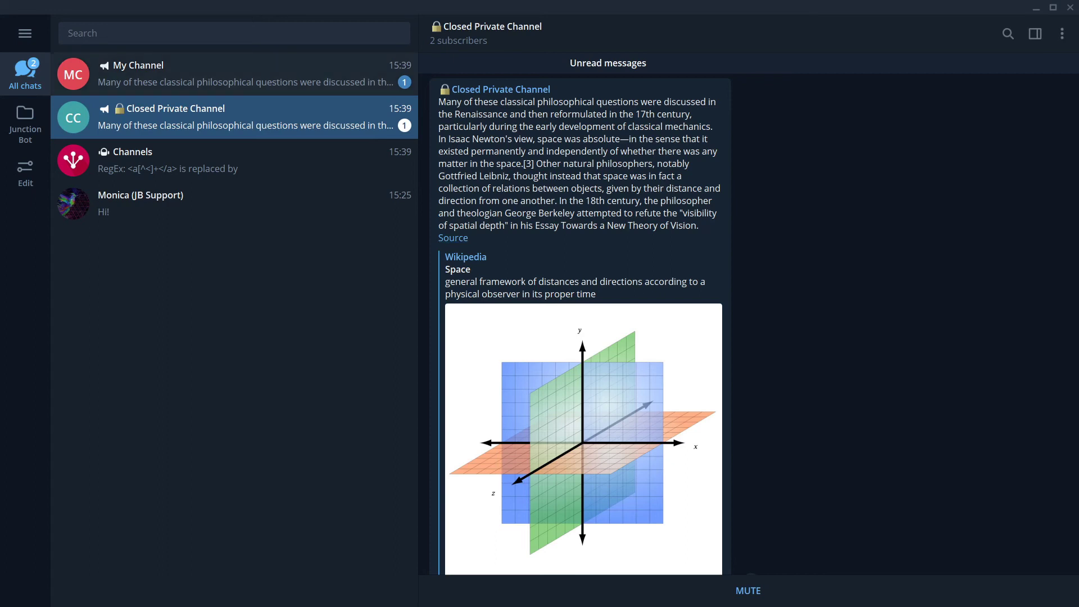
left_click(279, 83)
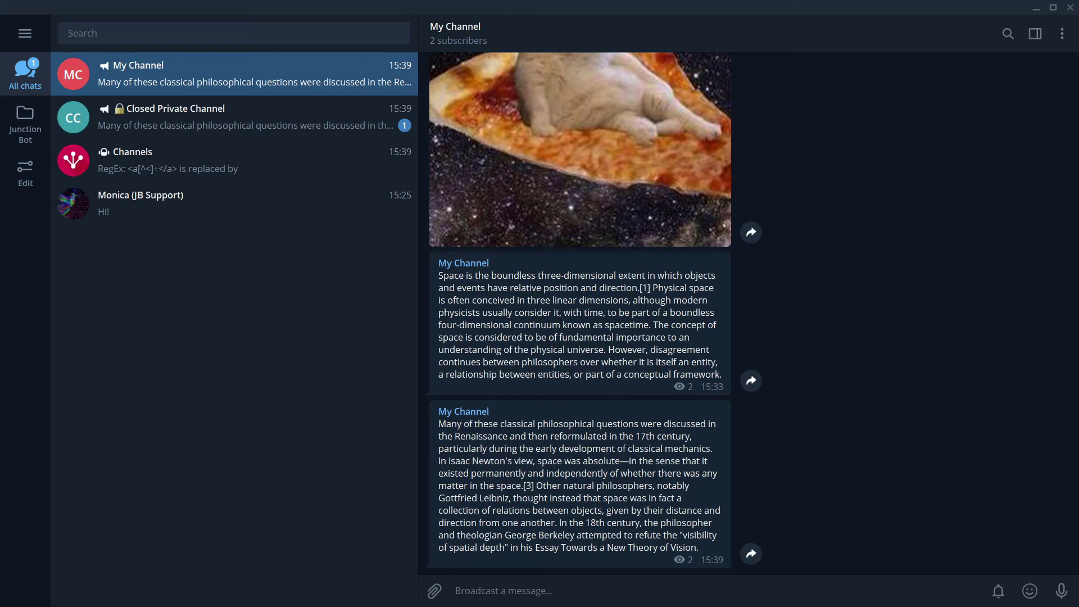
Step: In the Channels bot chat, send /settingchannel with the rule ID and 'like 2'
left_click(168, 163)
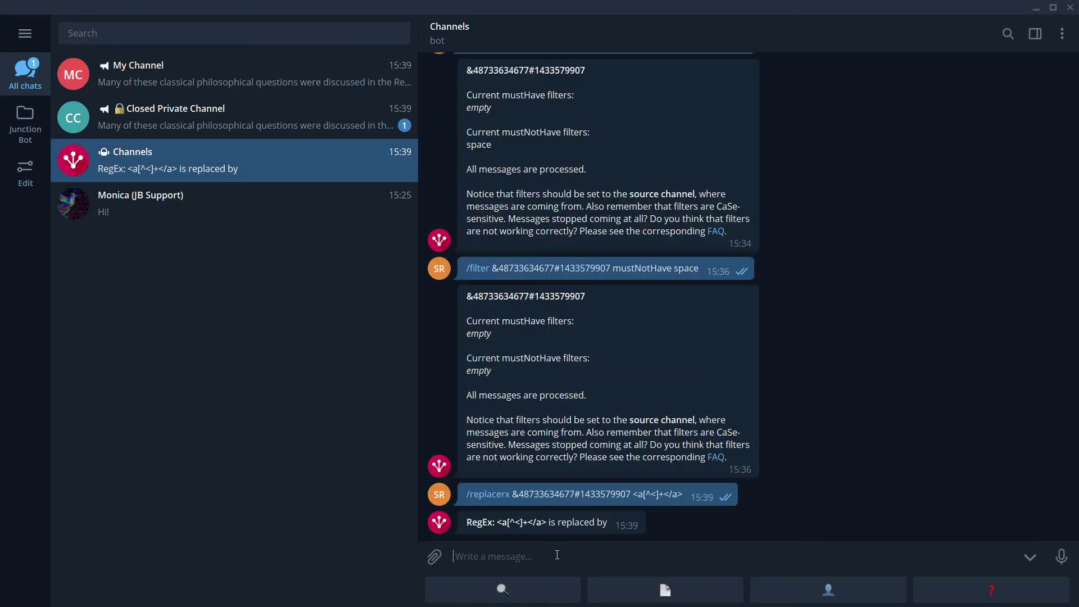
type("/settinghchannel")
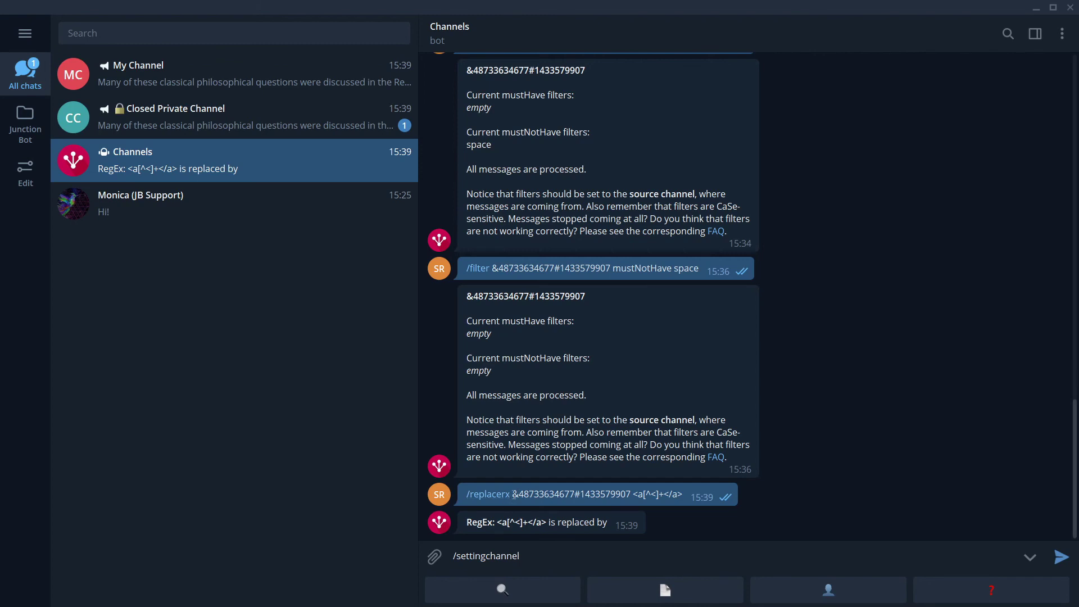
left_click_drag(512, 493, 632, 497)
key("ctrl+c")
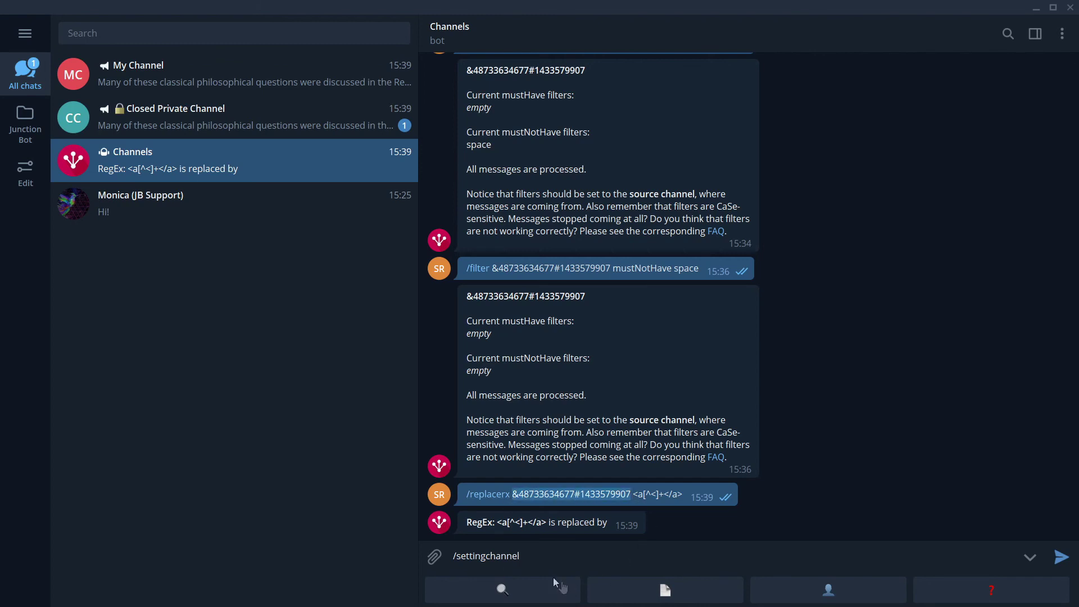
left_click(553, 556)
key("ctrl+v")
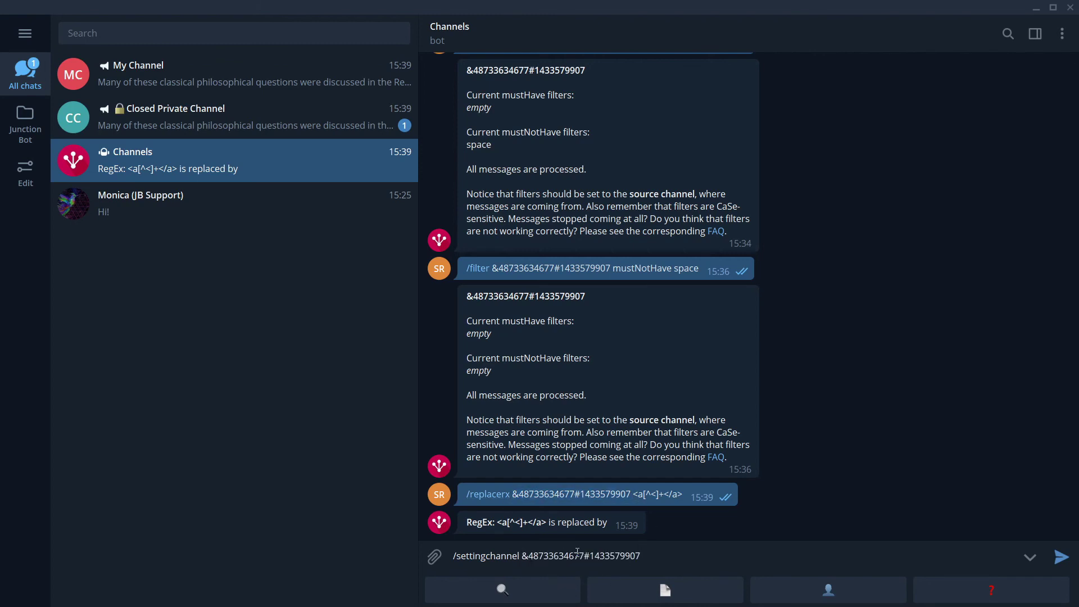
type("like 2")
key("Return")
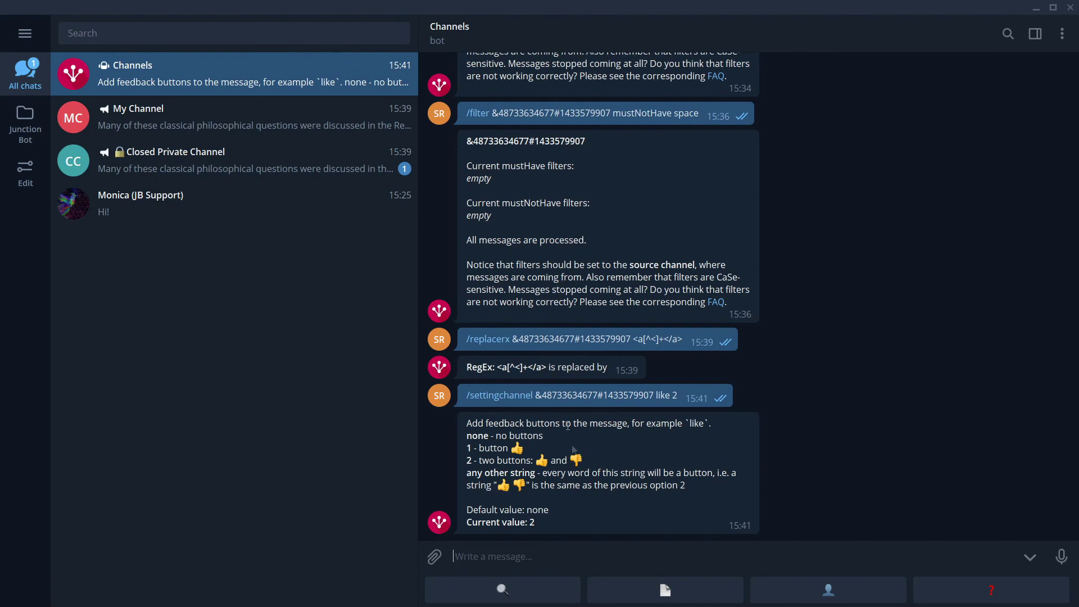
Step: Thumbs-up the forwarded Kant post in My Channel, then go back to the Channels bot chat
left_click(402, 168)
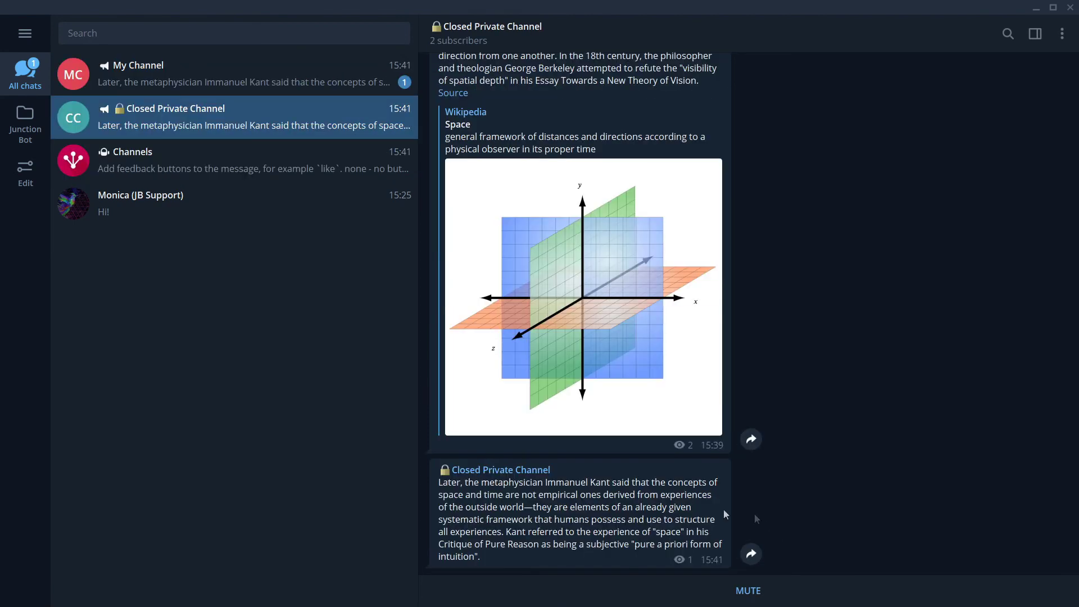
left_click(217, 87)
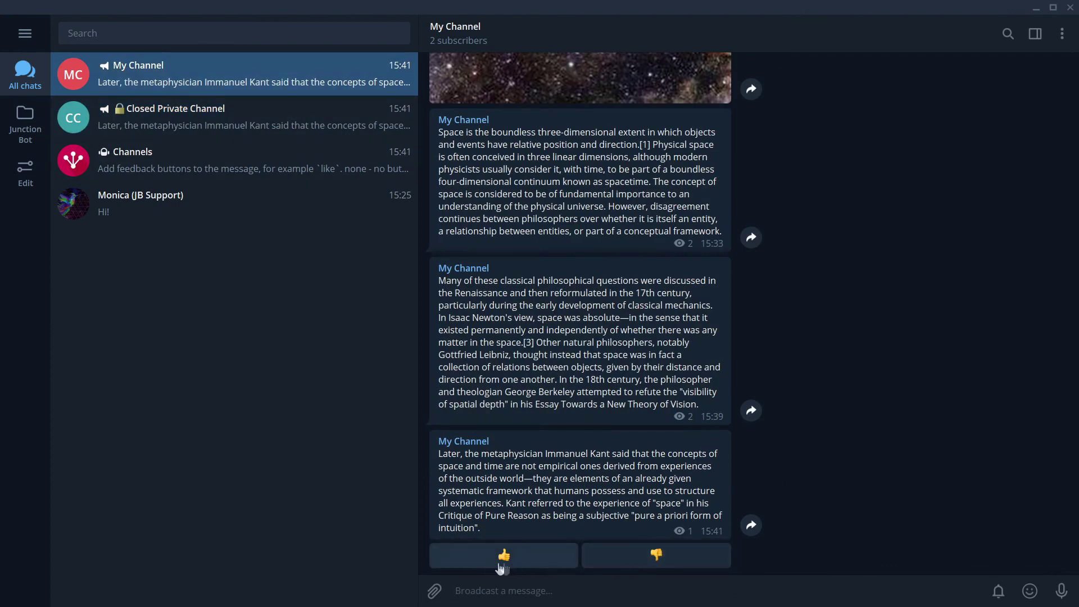
left_click(494, 562)
key("ctrl+Tab")
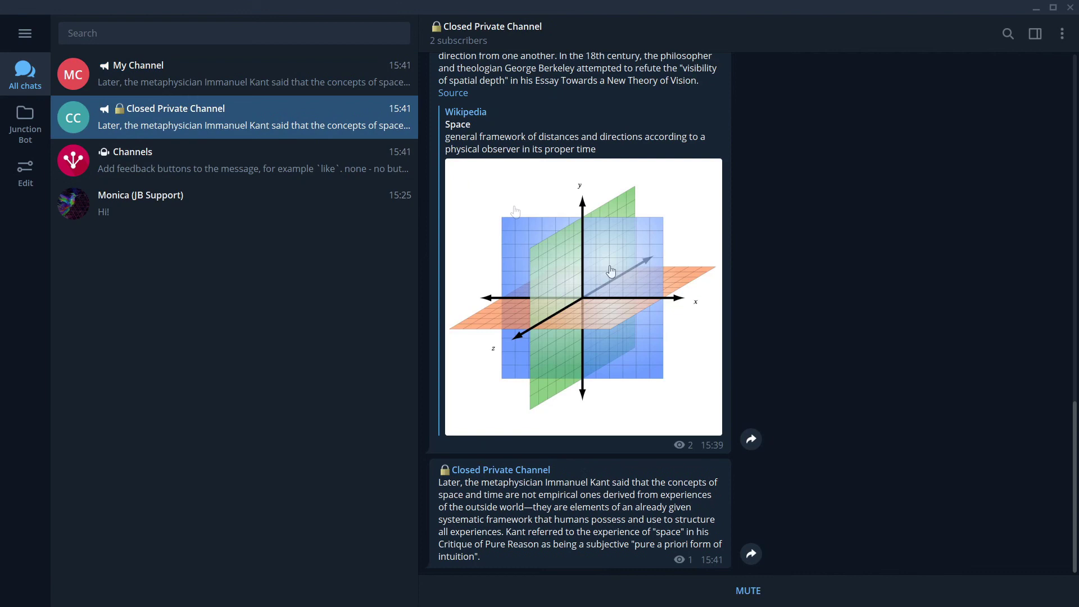
left_click(253, 167)
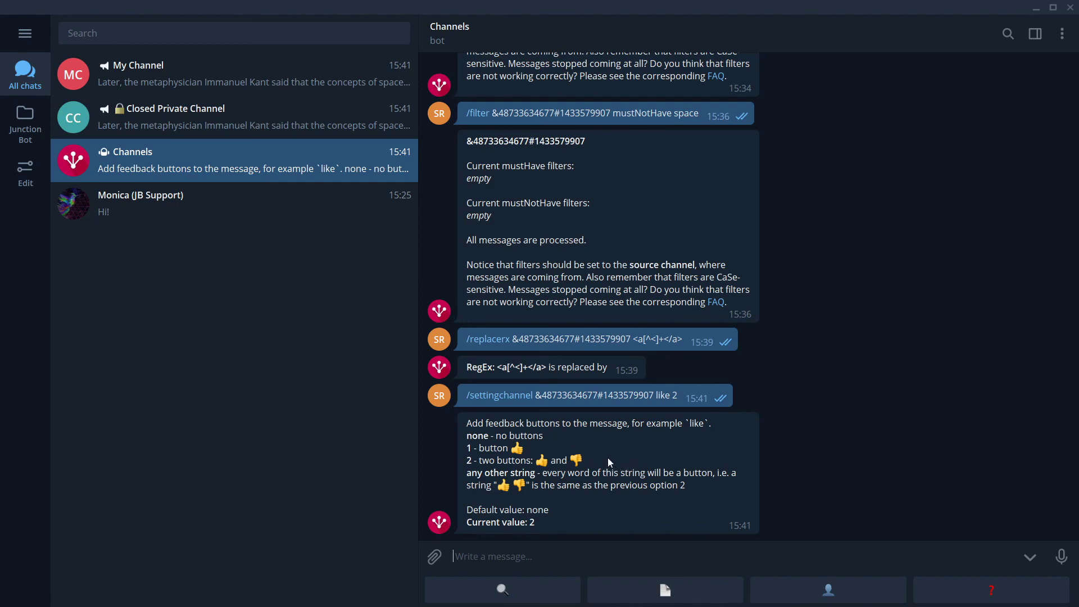
Step: Clear the half-typed /lis command and request the bot's 📄 account overview
type("/lis")
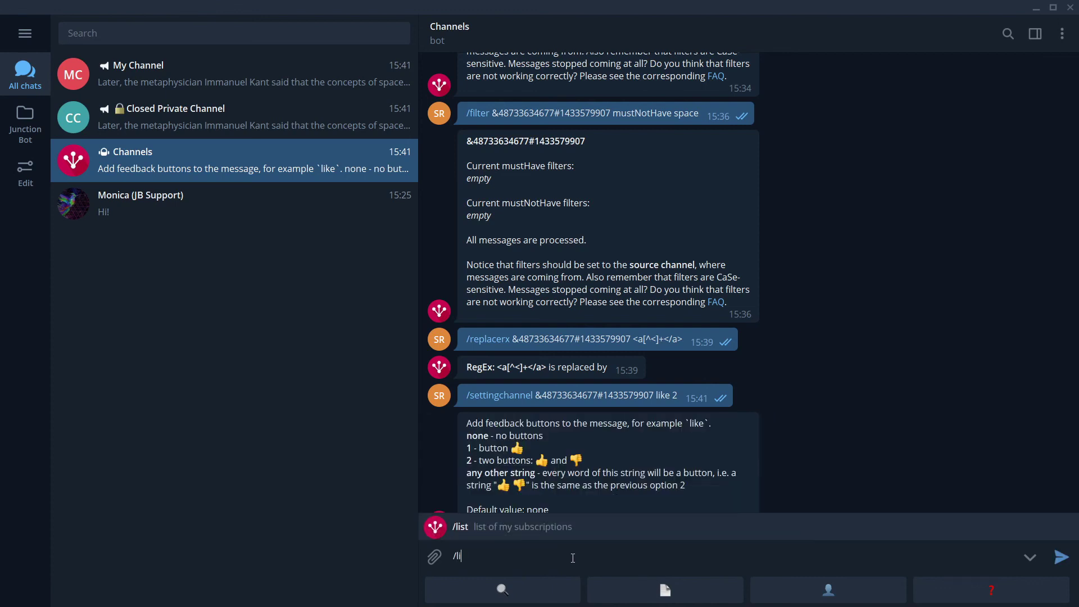
key("BackSpace")
key("BackSpace")
key("BackSpace")
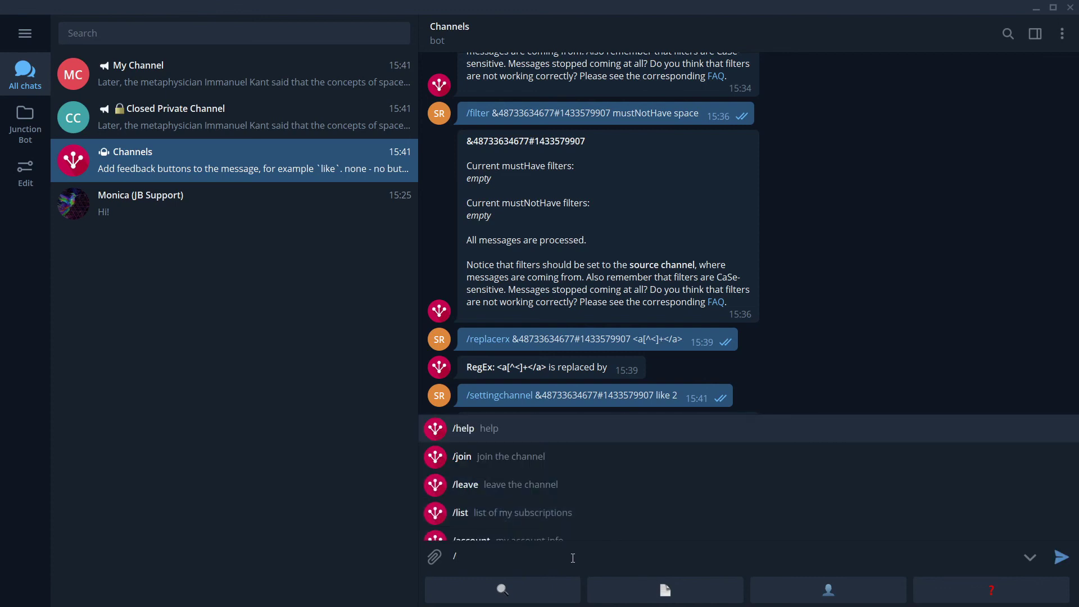
key("BackSpace")
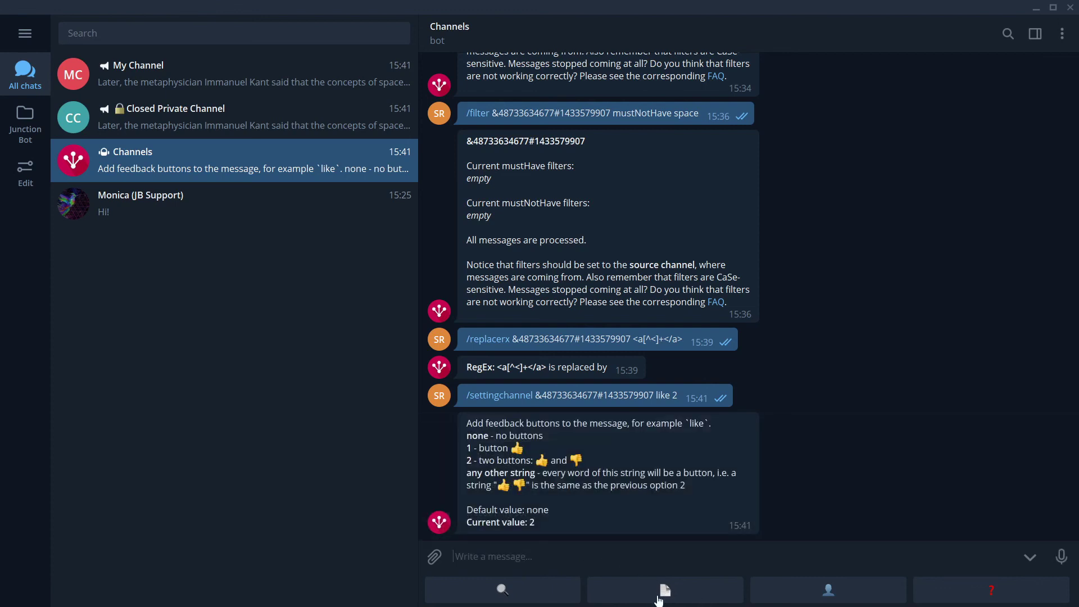
left_click(665, 589)
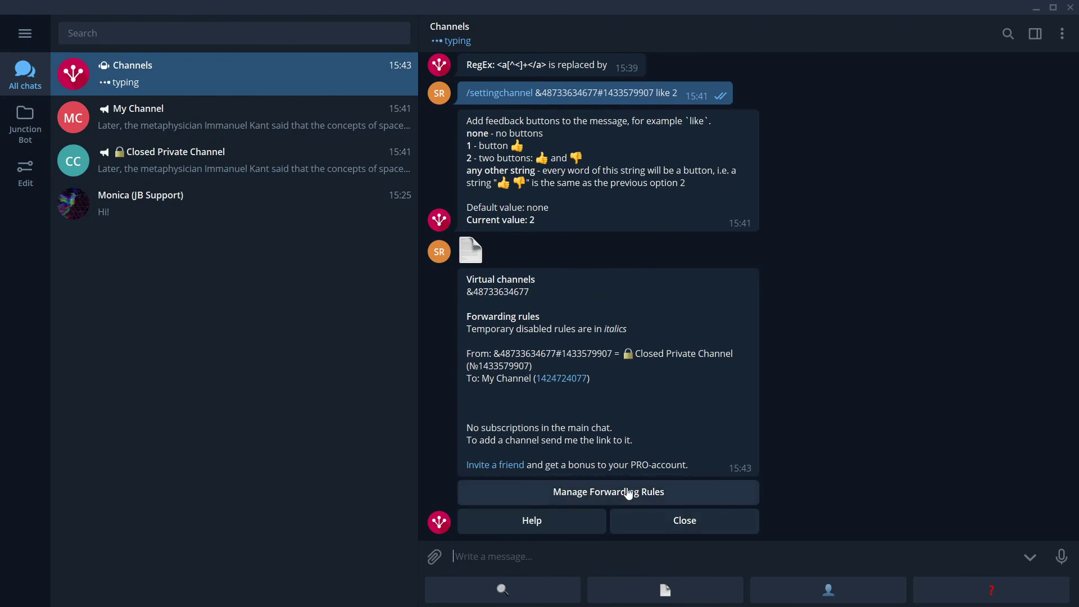
Step: Delete the Closed Private Channel to My Channel rule via Manage Forwarding Rules and recheck the overview
left_click(654, 492)
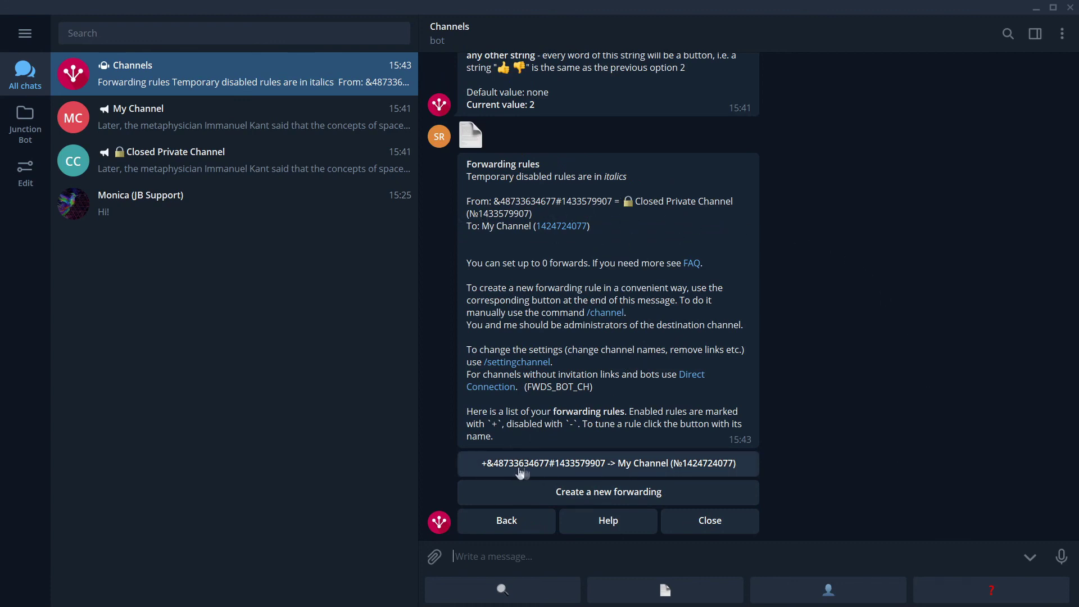
left_click(628, 473)
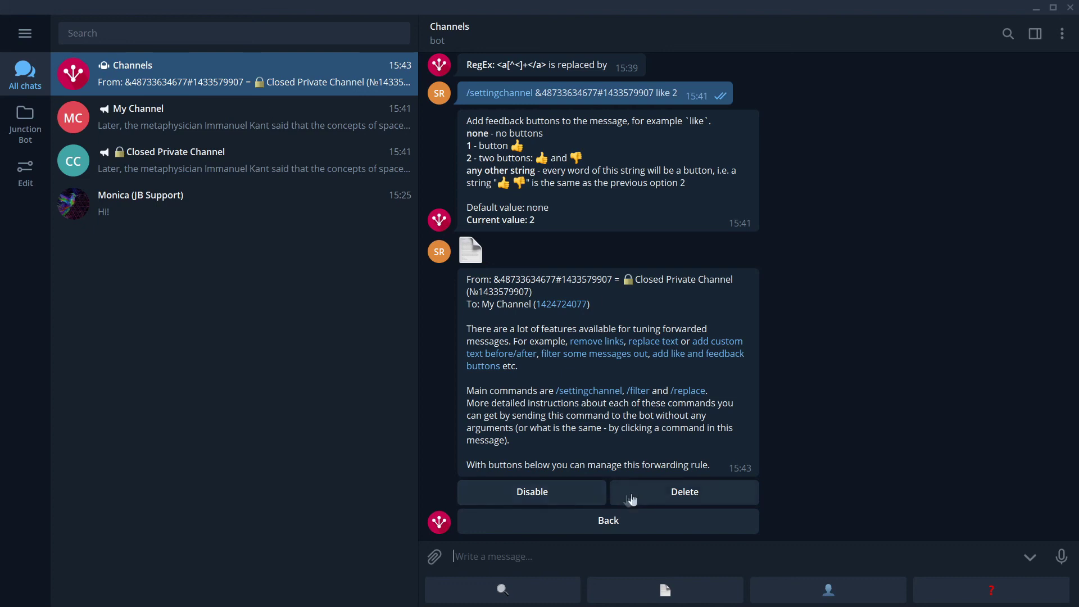
left_click(700, 498)
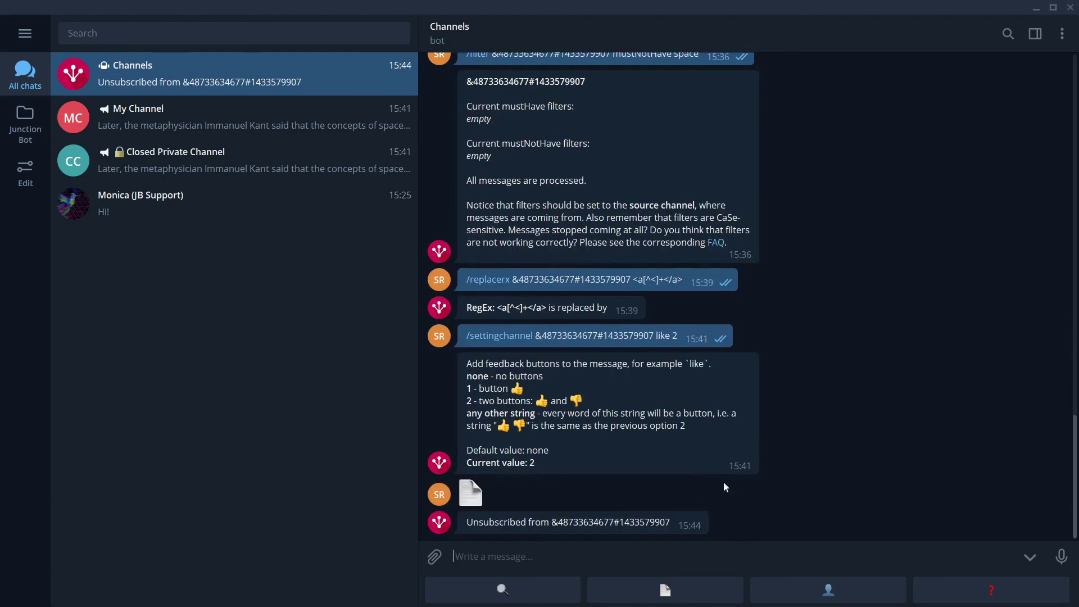
left_click(657, 589)
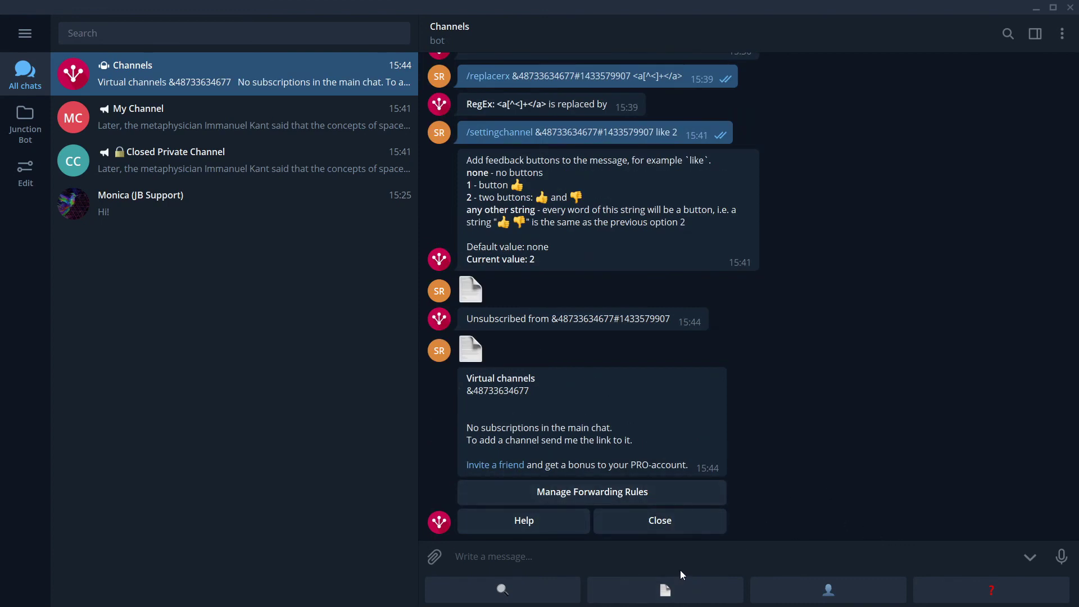